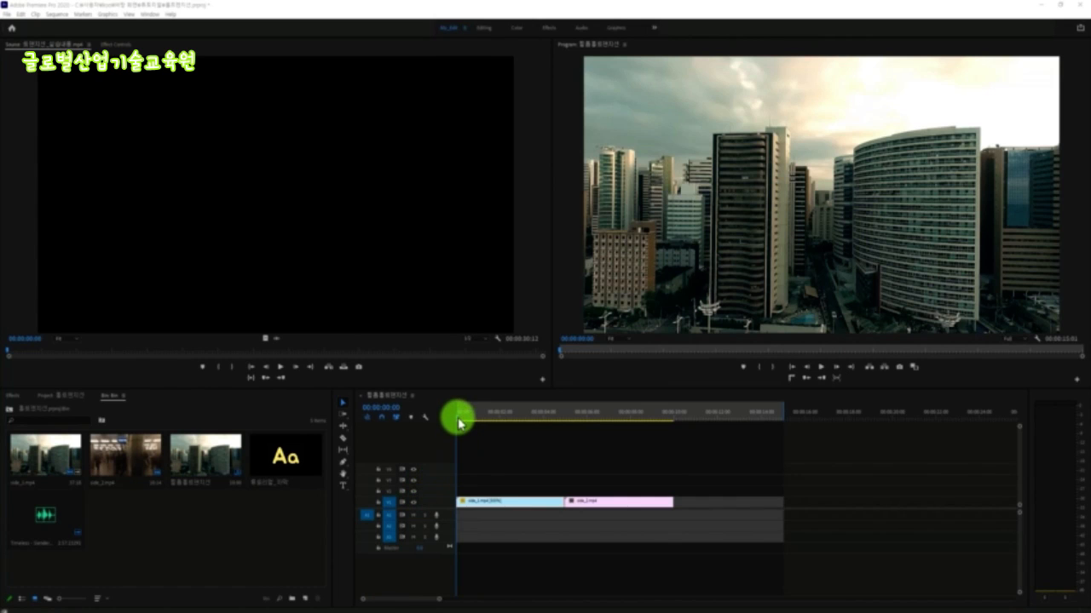
Create an adjustment layer in the project bin, keeping the default video settings.
{"action": "left_click_drag", "start_coordinate": [460, 419], "coordinate": [554, 416]}
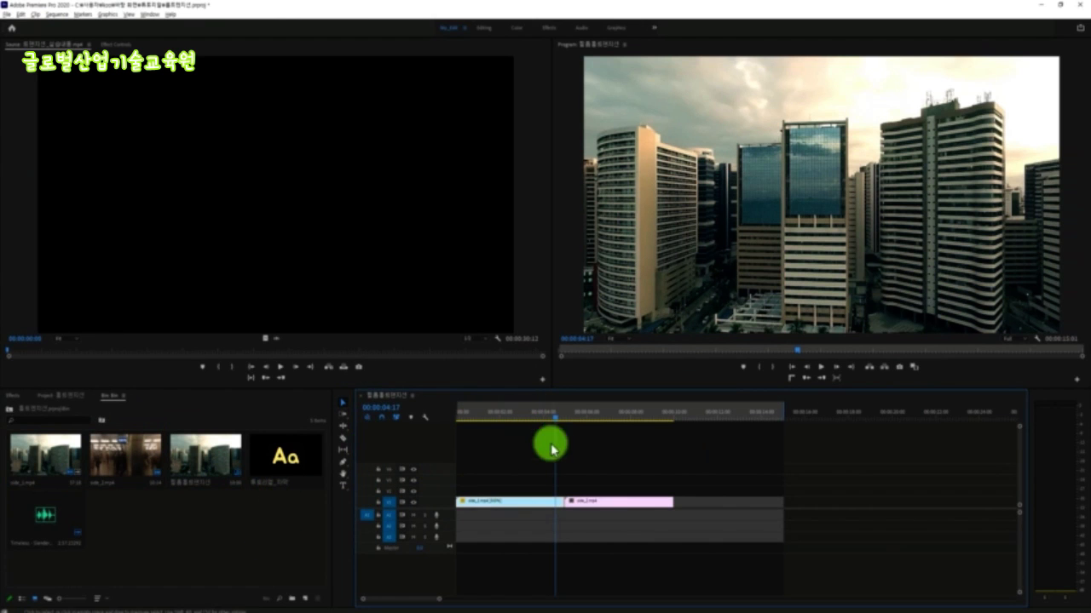
{"action": "left_click_drag", "start_coordinate": [569, 415], "coordinate": [546, 421]}
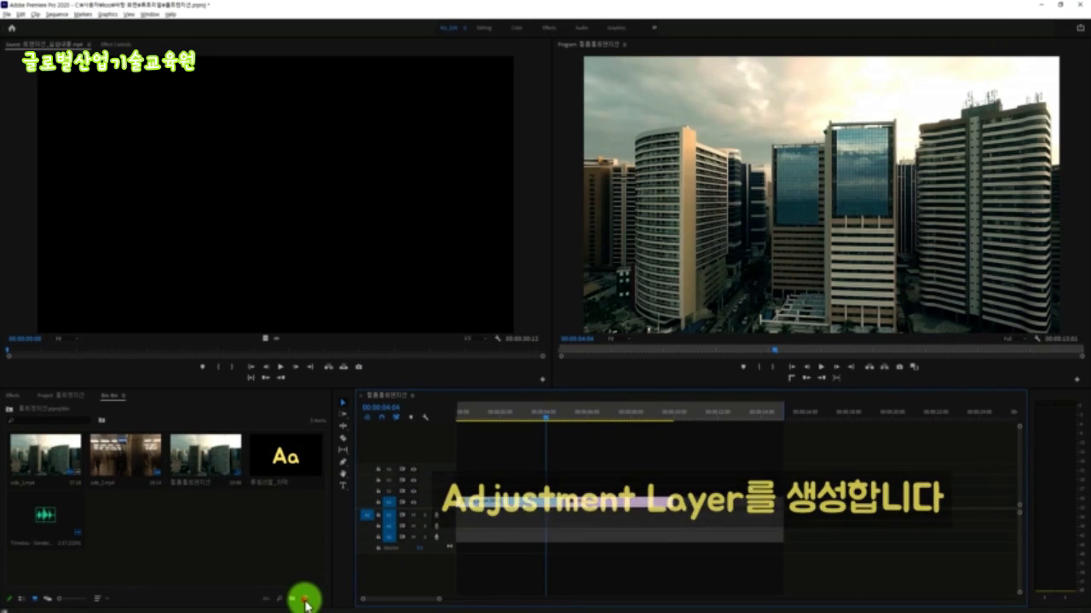
{"action": "left_click", "coordinate": [319, 561]}
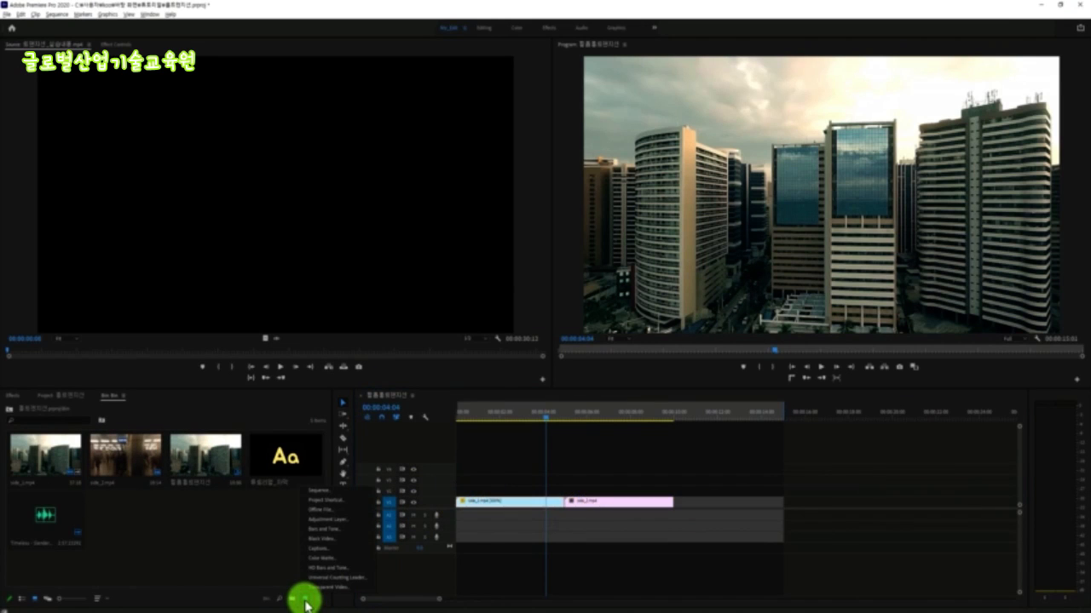
{"action": "left_click", "coordinate": [357, 520]}
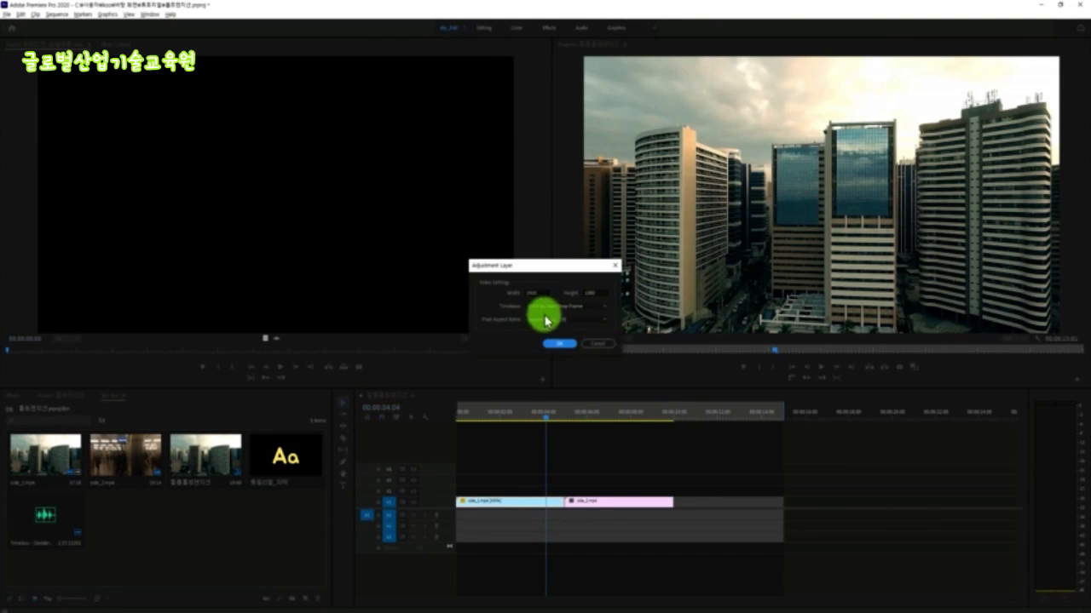
{"action": "left_click", "coordinate": [556, 345]}
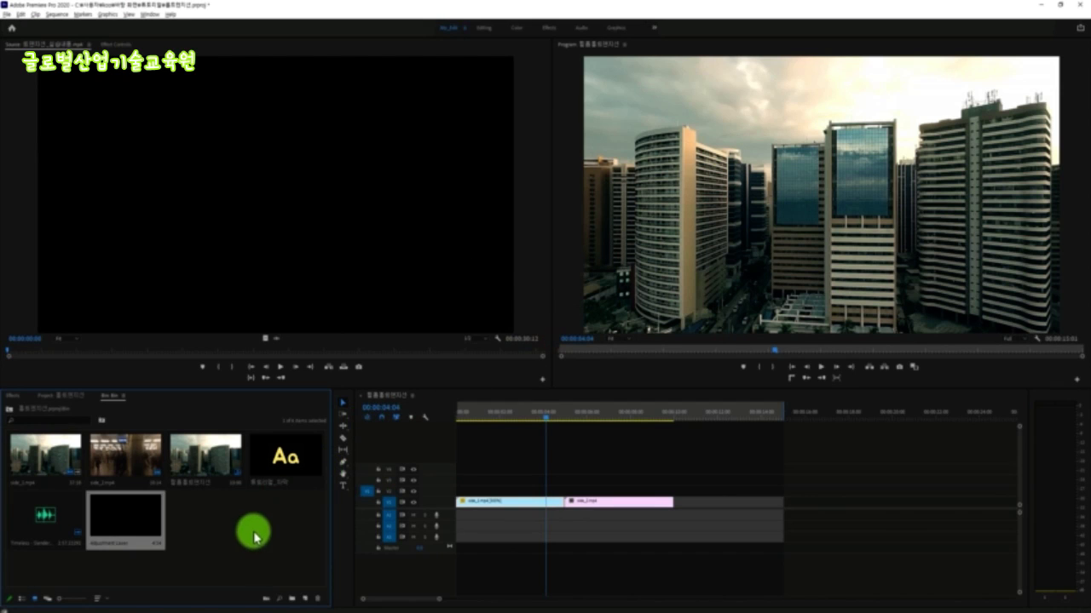
Place the adjustment layer on track V2 above side_2.mp4, starting at the cut, and move the playhead to that cut.
{"action": "mouse_move", "coordinate": [543, 417]}
{"action": "left_mouse_down"}
{"action": "mouse_move", "coordinate": [555, 414]}
{"action": "mouse_move", "coordinate": [545, 415]}
{"action": "left_mouse_up"}
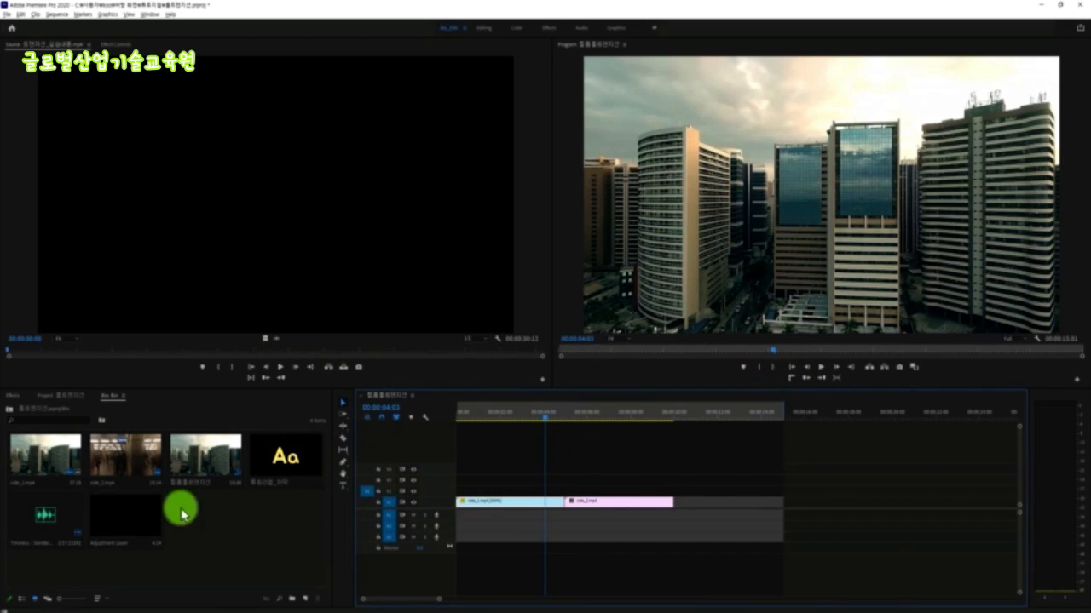
{"action": "left_click_drag", "start_coordinate": [140, 518], "coordinate": [570, 497]}
{"action": "left_click_drag", "start_coordinate": [554, 418], "coordinate": [568, 422]}
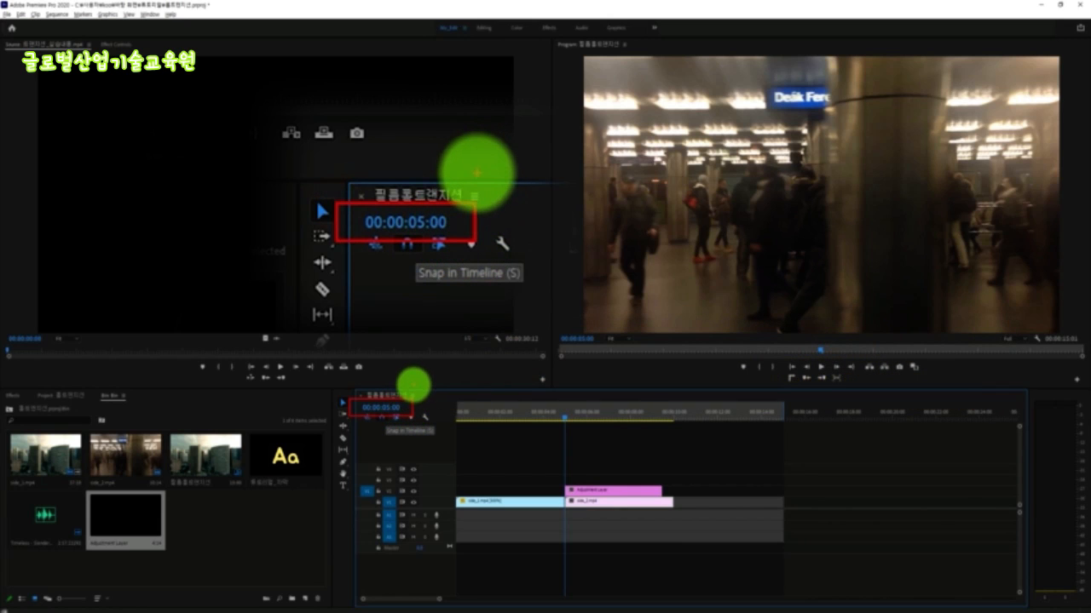
Move the playhead to 00:00:04:20 and extend the adjustment layer's start back to it.
{"action": "left_click", "coordinate": [383, 407]}
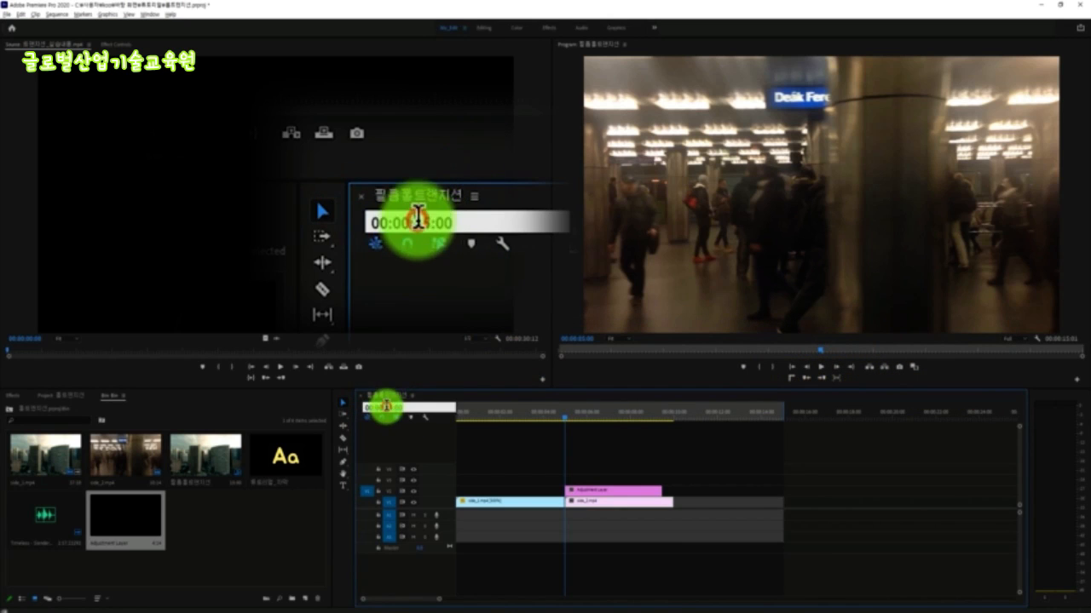
{"action": "key", "text": "BackSpace"}
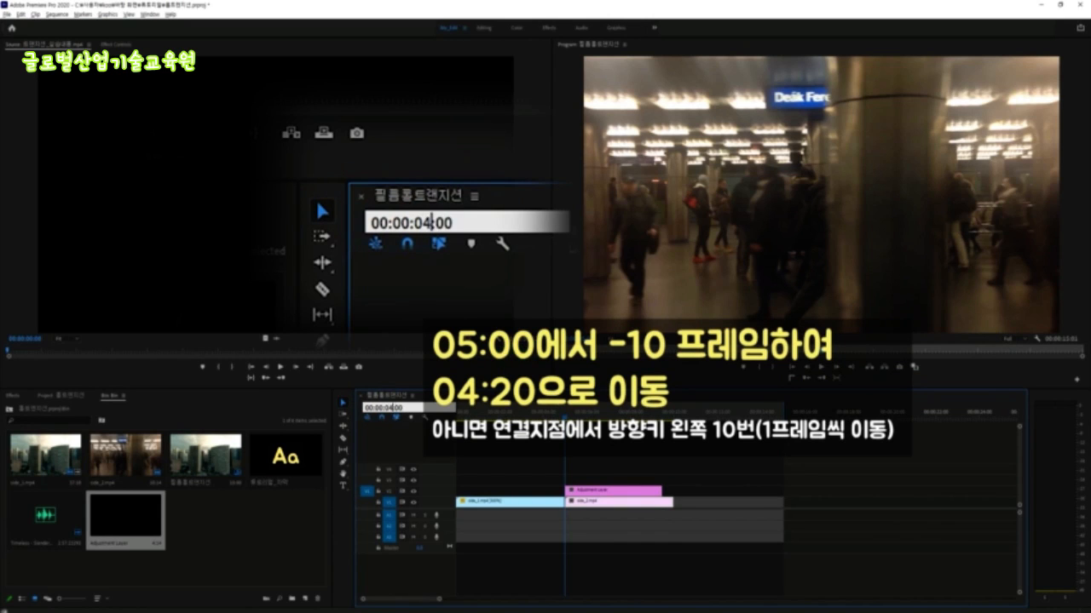
{"action": "type", "text": "4:20"}
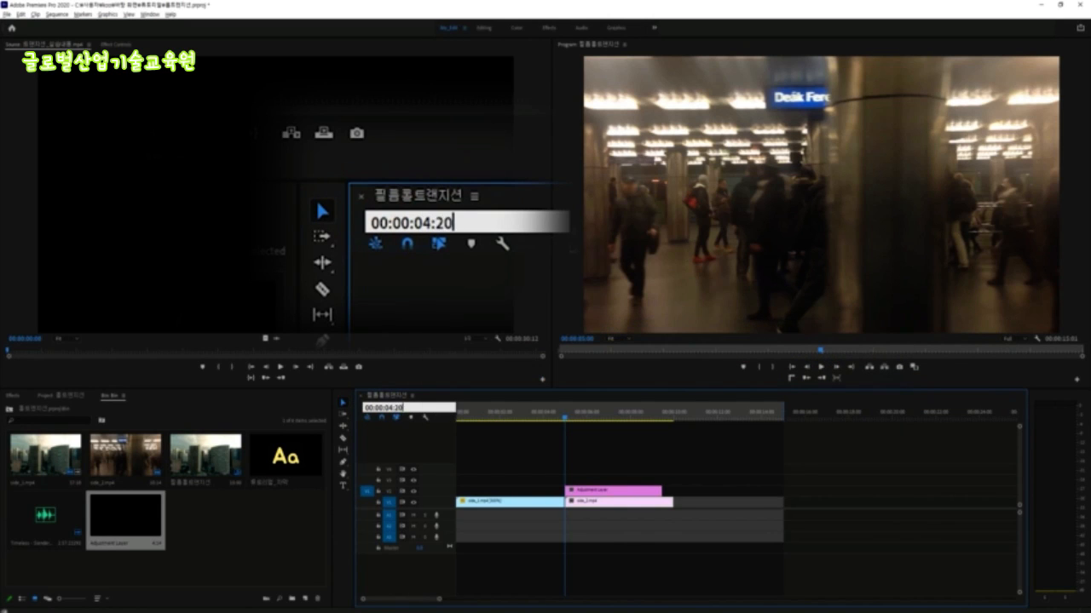
{"action": "key", "text": "Return"}
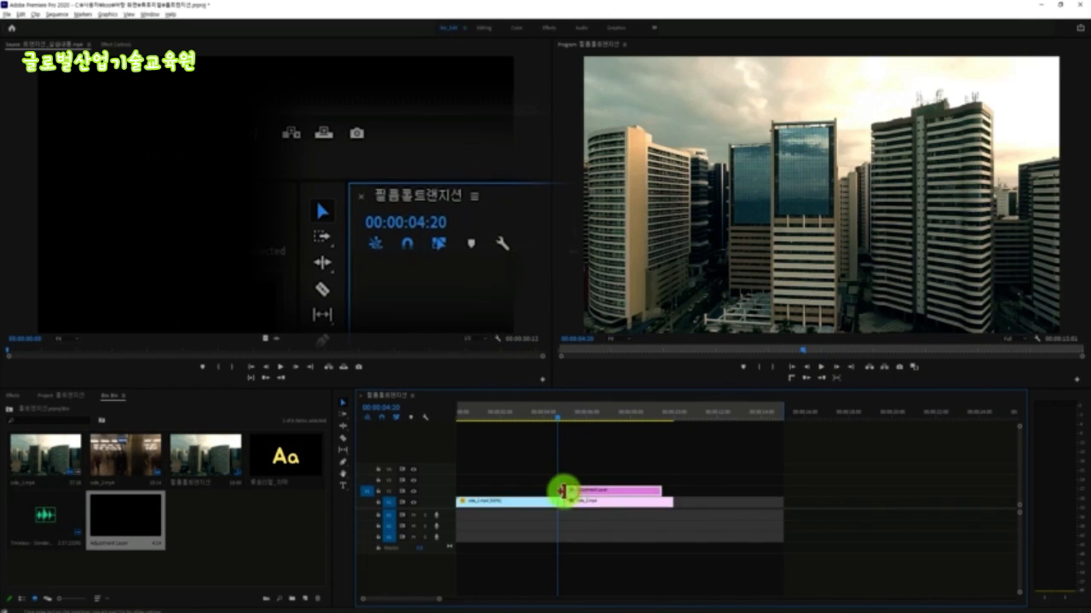
{"action": "left_click_drag", "start_coordinate": [561, 491], "coordinate": [558, 491]}
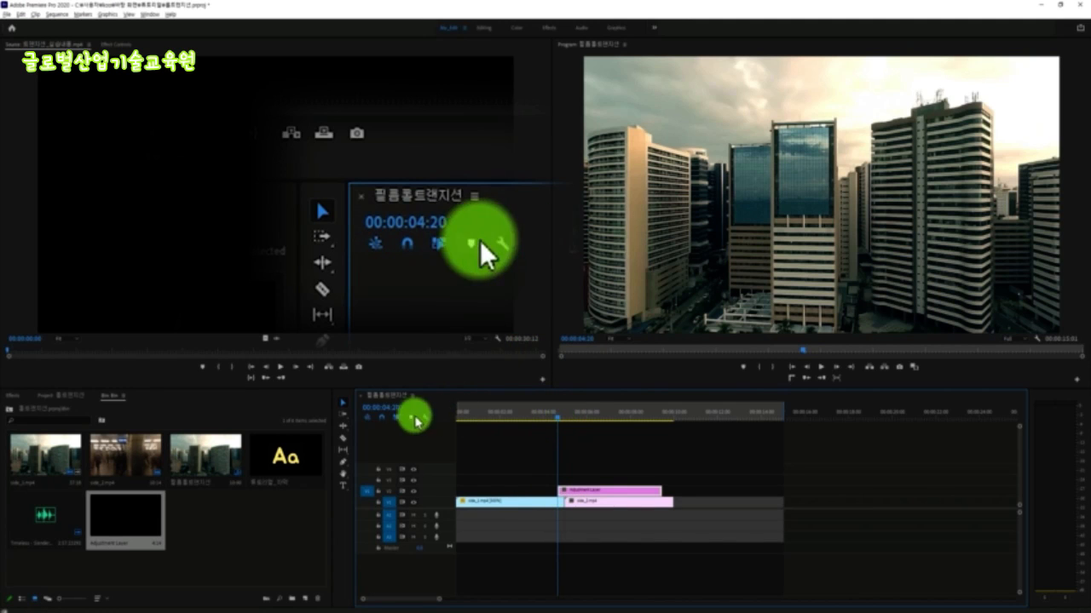
Move the playhead to 00:00:05:10 and trim the adjustment layer's end to it.
{"action": "left_click_drag", "start_coordinate": [556, 413], "coordinate": [567, 420]}
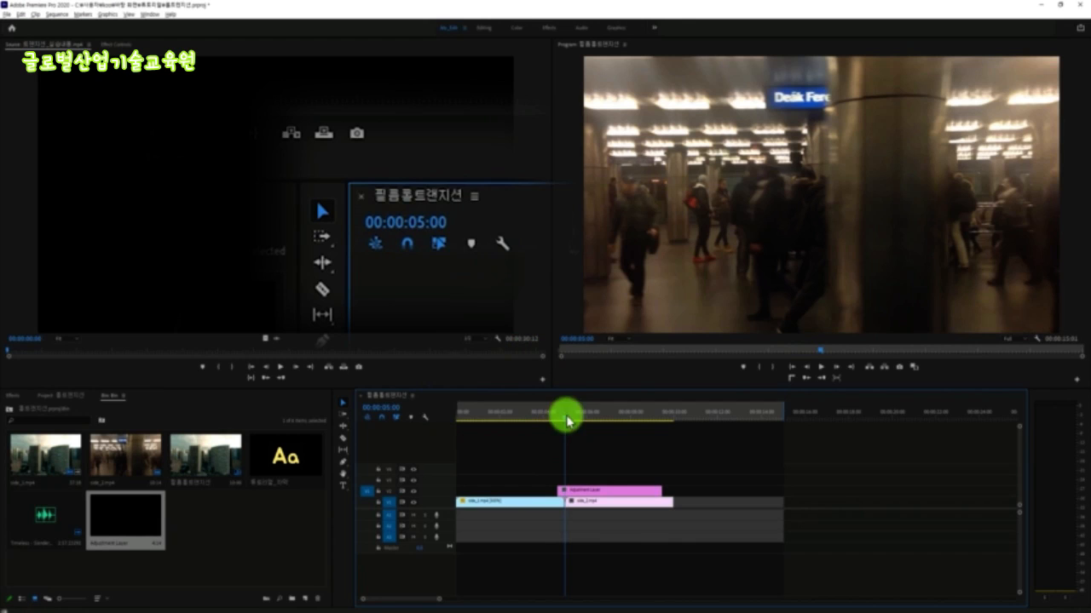
{"action": "left_click", "coordinate": [399, 407]}
{"action": "left_click", "coordinate": [421, 436]}
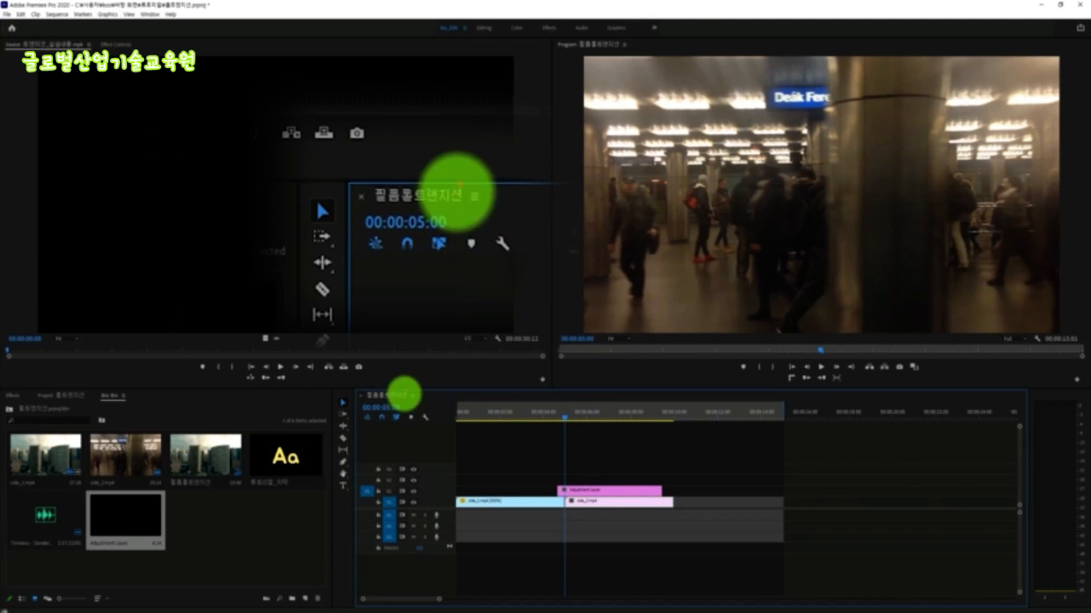
{"action": "mouse_move", "coordinate": [433, 375]}
{"action": "left_mouse_down"}
{"action": "mouse_move", "coordinate": [433, 391]}
{"action": "mouse_move", "coordinate": [444, 375]}
{"action": "left_mouse_up"}
{"action": "key", "text": "Escape"}
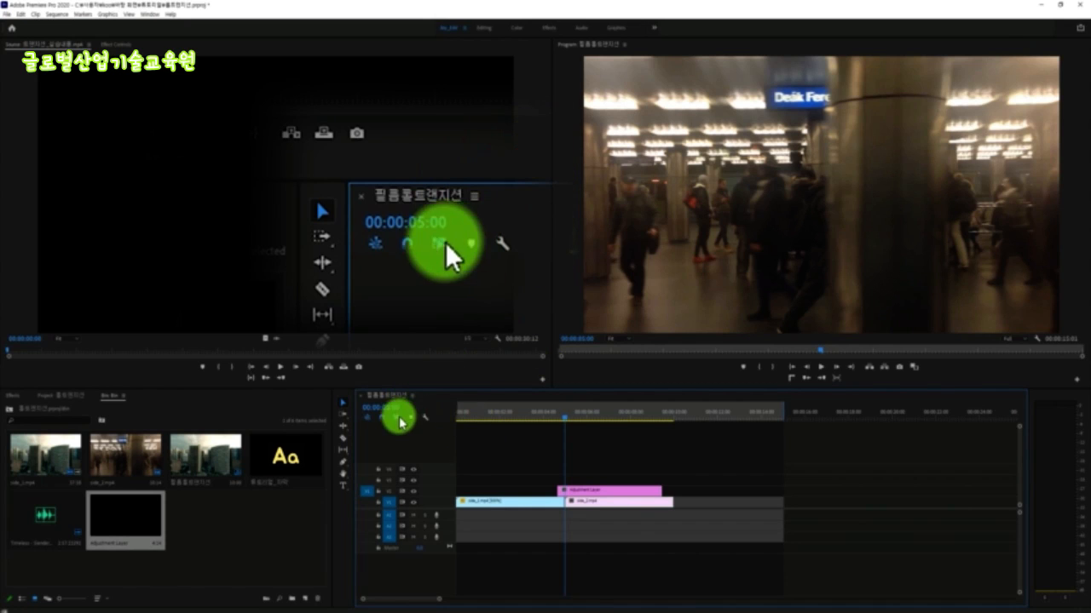
{"action": "left_click", "coordinate": [394, 408]}
{"action": "left_click_drag", "start_coordinate": [393, 408], "coordinate": [401, 406]}
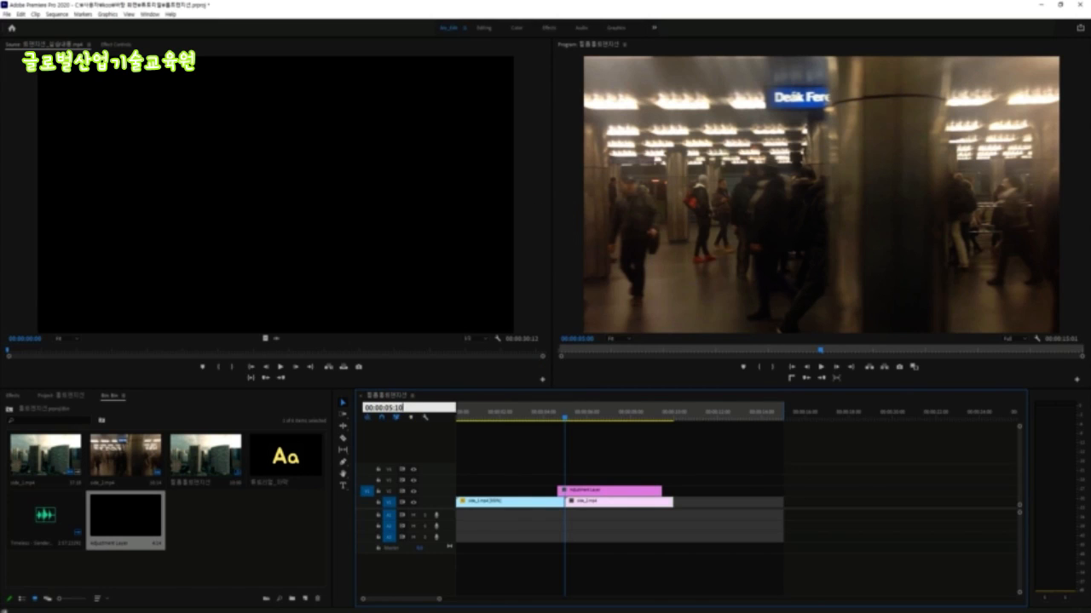
{"action": "key", "text": "Return"}
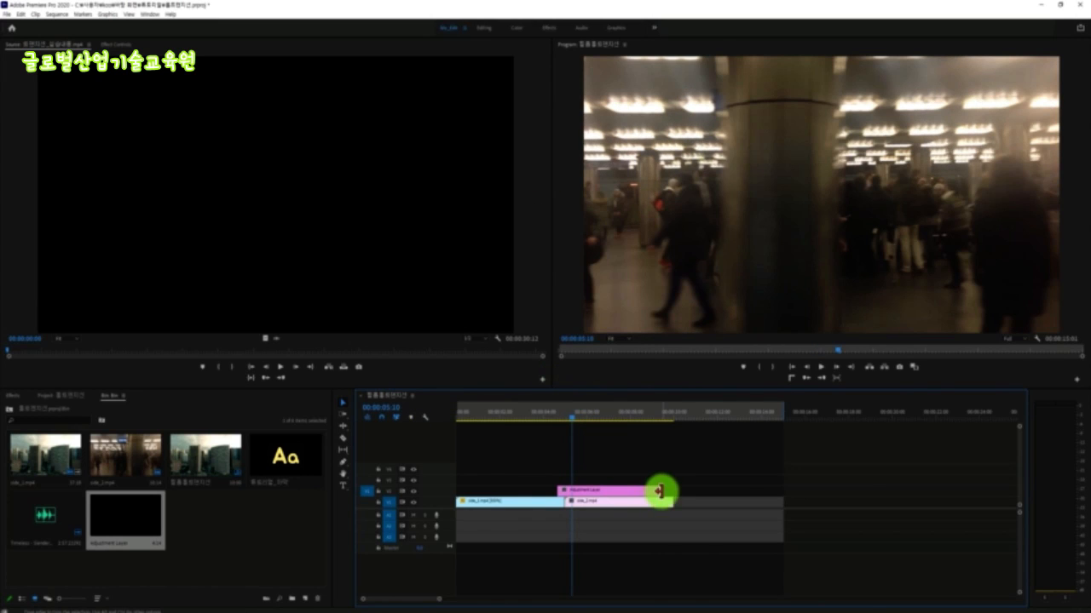
{"action": "left_click_drag", "start_coordinate": [659, 492], "coordinate": [571, 492]}
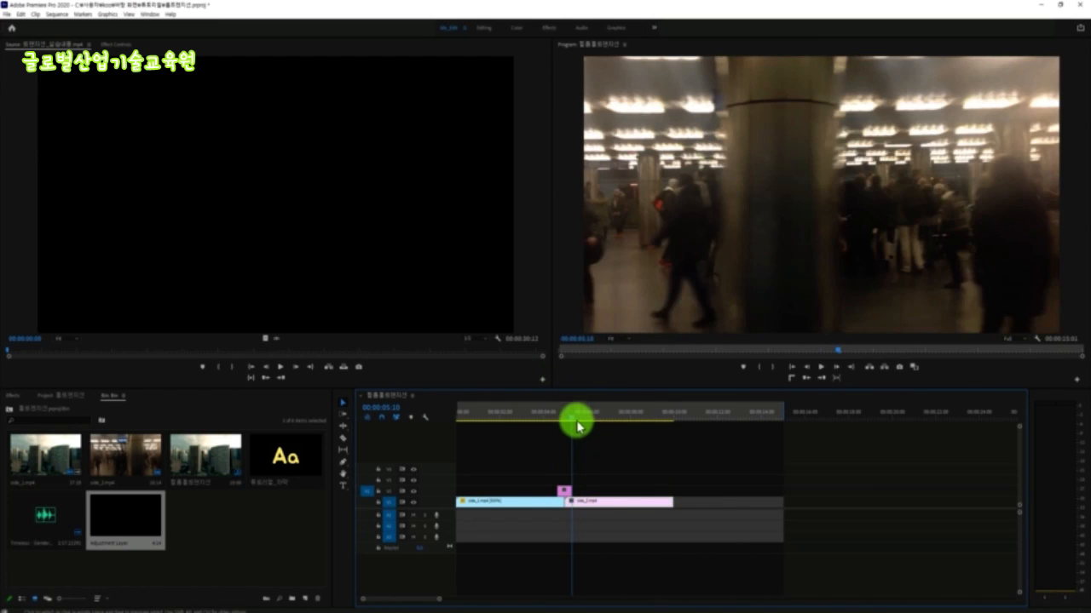
Find the Offset effect with the search term "offset" and apply it to the adjustment layer on V2.
{"action": "mouse_move", "coordinate": [577, 426]}
{"action": "left_mouse_down"}
{"action": "mouse_move", "coordinate": [533, 414]}
{"action": "mouse_move", "coordinate": [571, 426]}
{"action": "mouse_move", "coordinate": [559, 418]}
{"action": "left_mouse_up"}
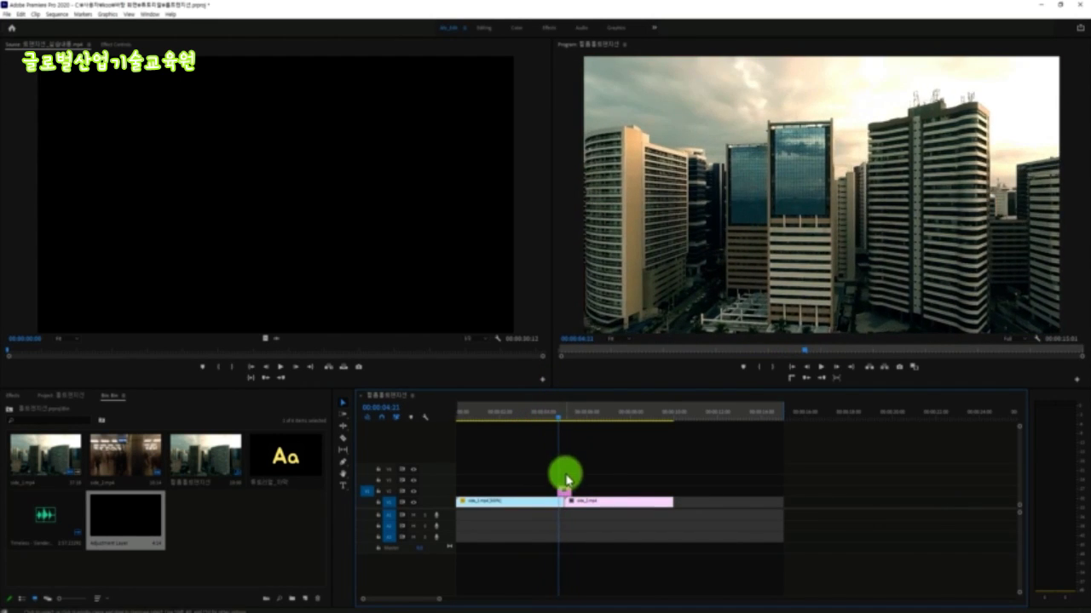
{"action": "left_click", "coordinate": [564, 494]}
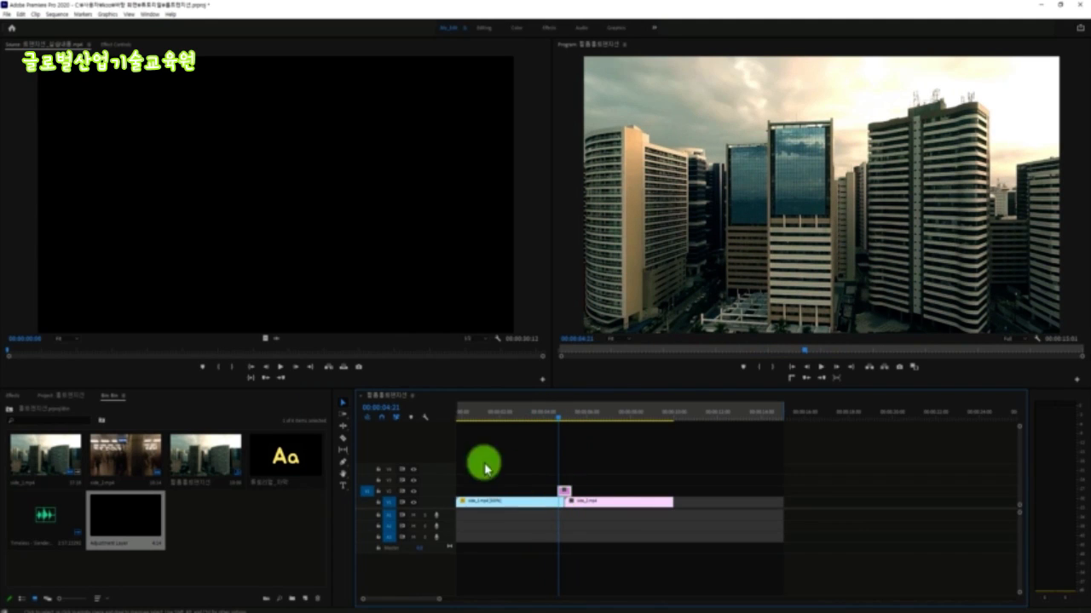
{"action": "left_click", "coordinate": [13, 395]}
{"action": "left_click", "coordinate": [42, 407]}
{"action": "type", "text": "offset"}
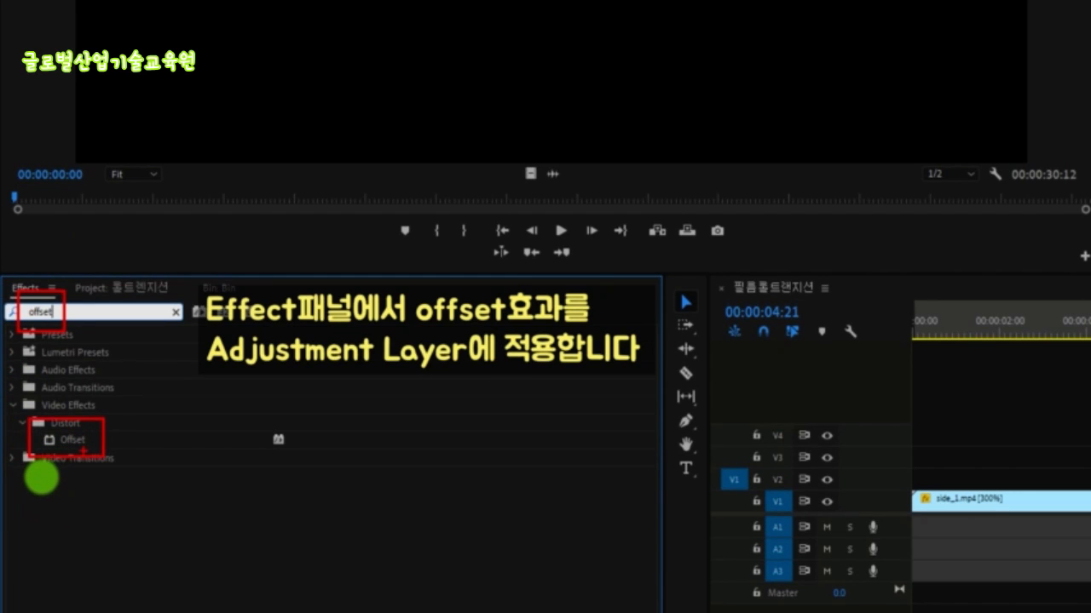
{"action": "mouse_move", "coordinate": [86, 440]}
{"action": "left_mouse_down"}
{"action": "mouse_move", "coordinate": [492, 375]}
{"action": "mouse_move", "coordinate": [809, 372]}
{"action": "mouse_move", "coordinate": [975, 396]}
{"action": "left_mouse_up"}
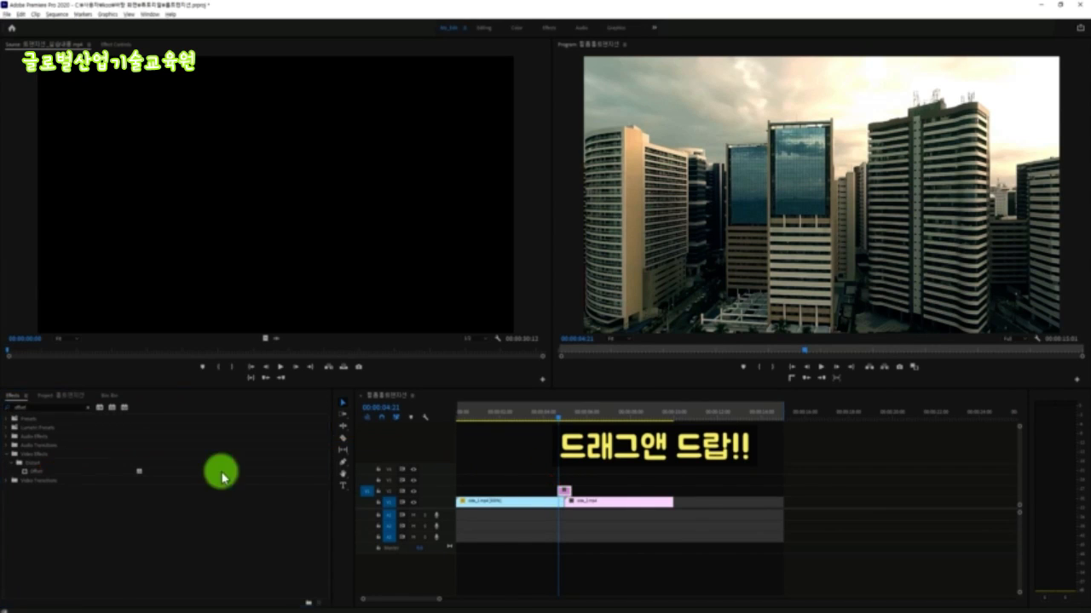
{"action": "mouse_move", "coordinate": [36, 471]}
{"action": "left_mouse_down"}
{"action": "mouse_move", "coordinate": [573, 394]}
{"action": "mouse_move", "coordinate": [577, 482]}
{"action": "mouse_move", "coordinate": [566, 494]}
{"action": "left_mouse_up"}
Open the adjustment layer's Offset settings and try a horizontal Shift Center To value of 779.
{"action": "left_click_drag", "start_coordinate": [558, 423], "coordinate": [561, 418]}
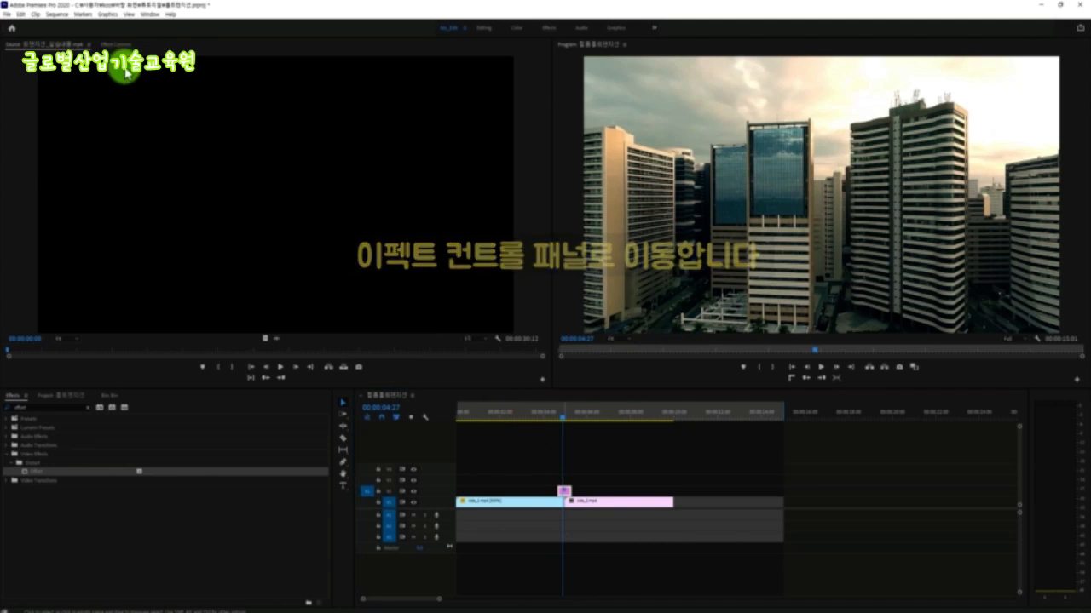
{"action": "left_click", "coordinate": [115, 43]}
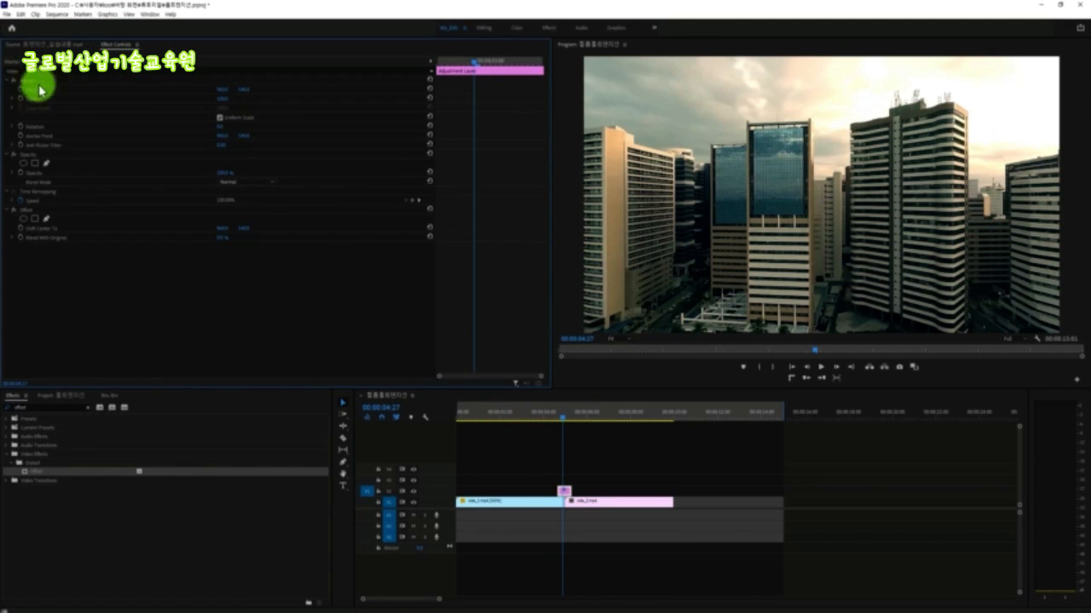
{"action": "left_click", "coordinate": [28, 212]}
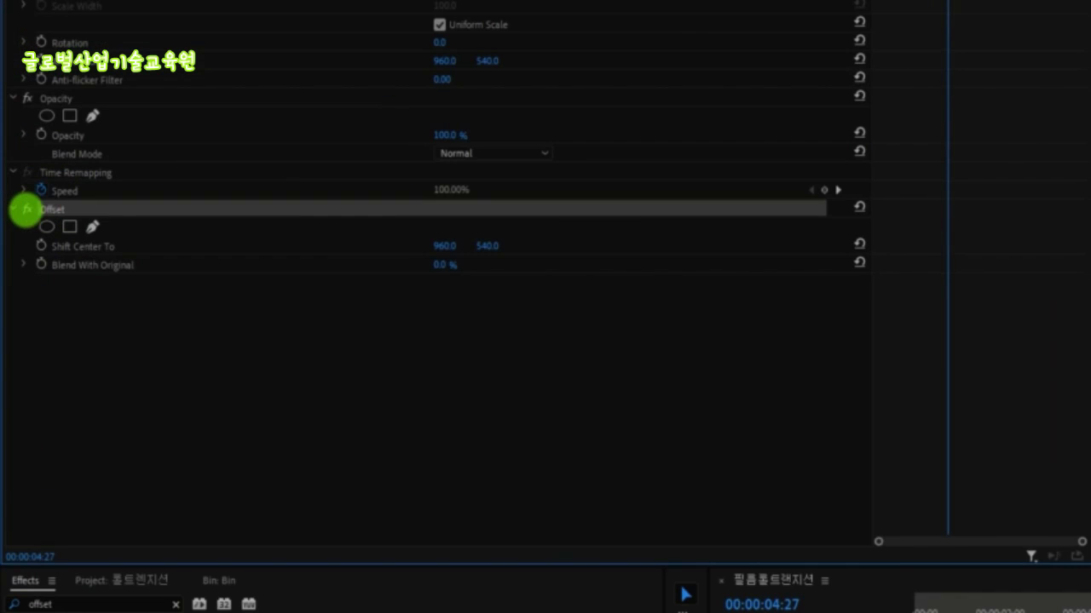
{"action": "left_click_drag", "start_coordinate": [24, 189], "coordinate": [88, 242]}
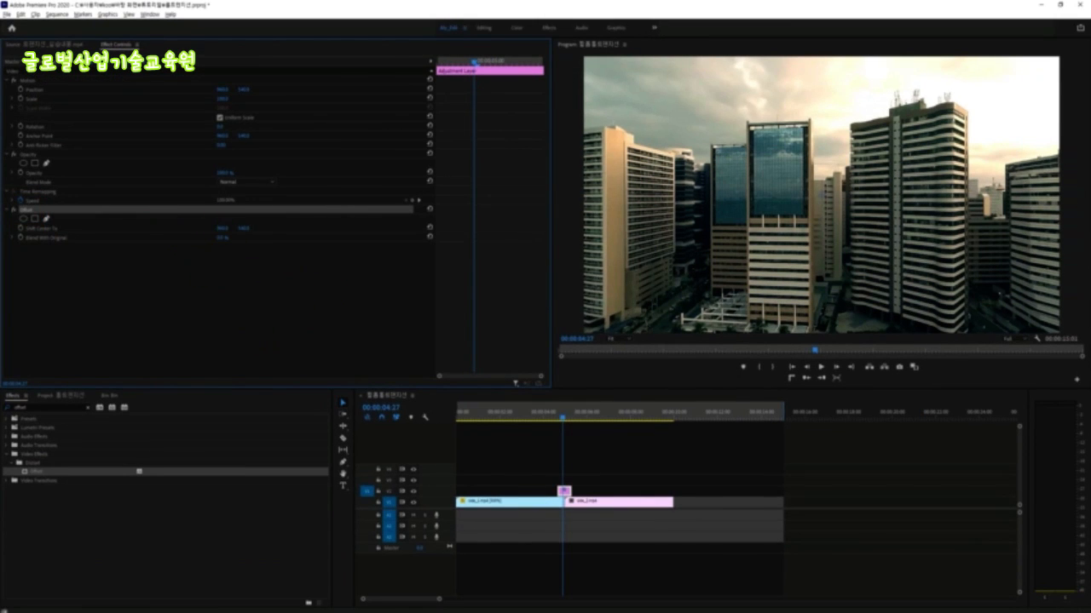
{"action": "left_click_drag", "start_coordinate": [222, 228], "coordinate": [115, 229]}
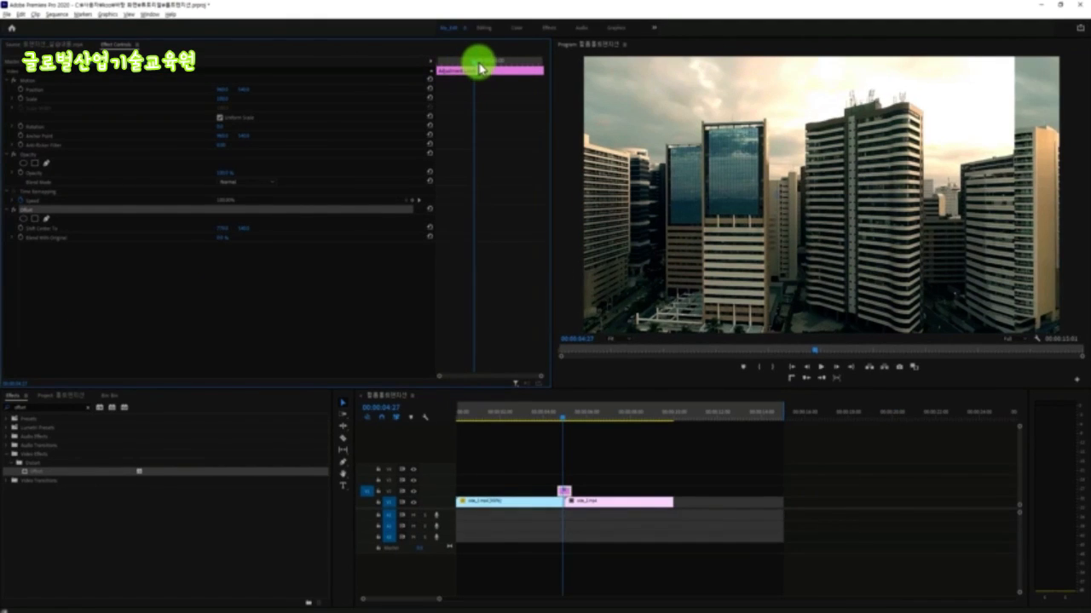
At the adjustment layer's start, 00:00:04:20, enable keyframing for Offset's Shift Center To and set its horizontal value to 960.
{"action": "left_click_drag", "start_coordinate": [467, 66], "coordinate": [380, 69]}
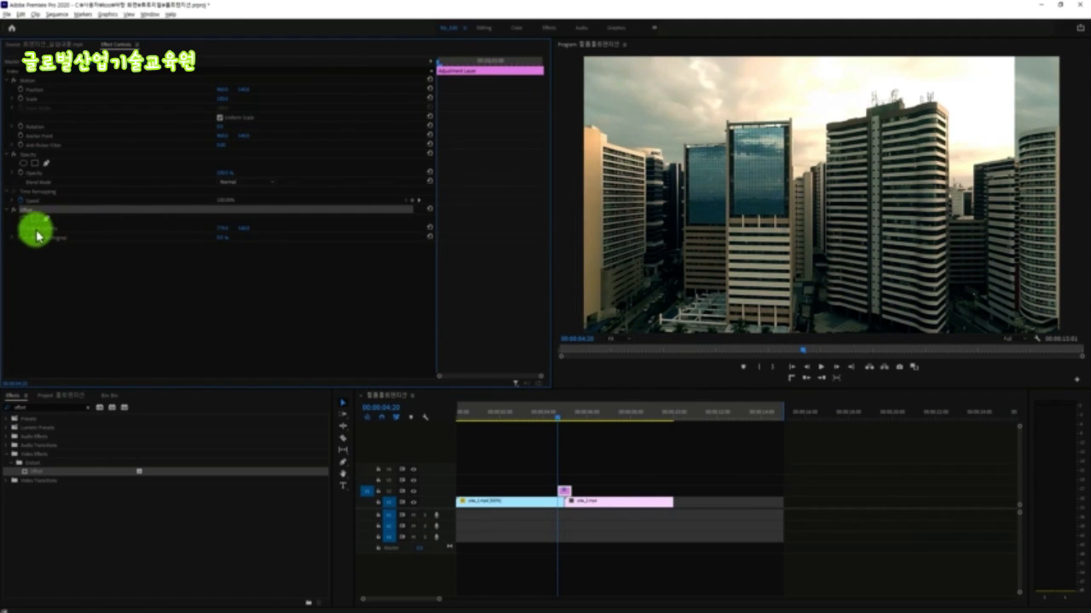
{"action": "left_click", "coordinate": [81, 257]}
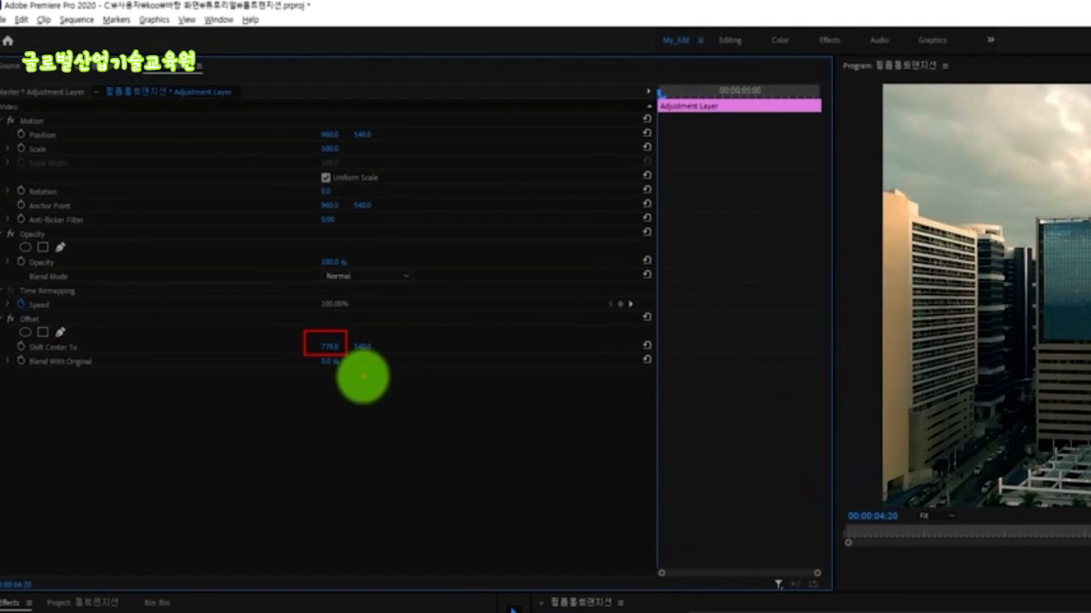
{"action": "left_click_drag", "start_coordinate": [230, 232], "coordinate": [21, 242]}
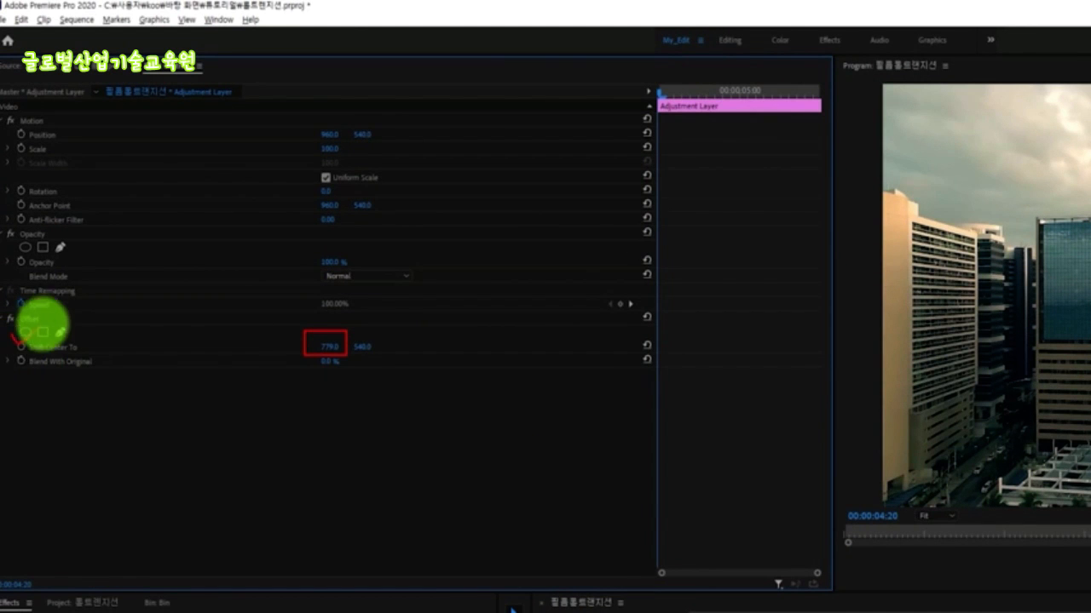
{"action": "left_click", "coordinate": [22, 346]}
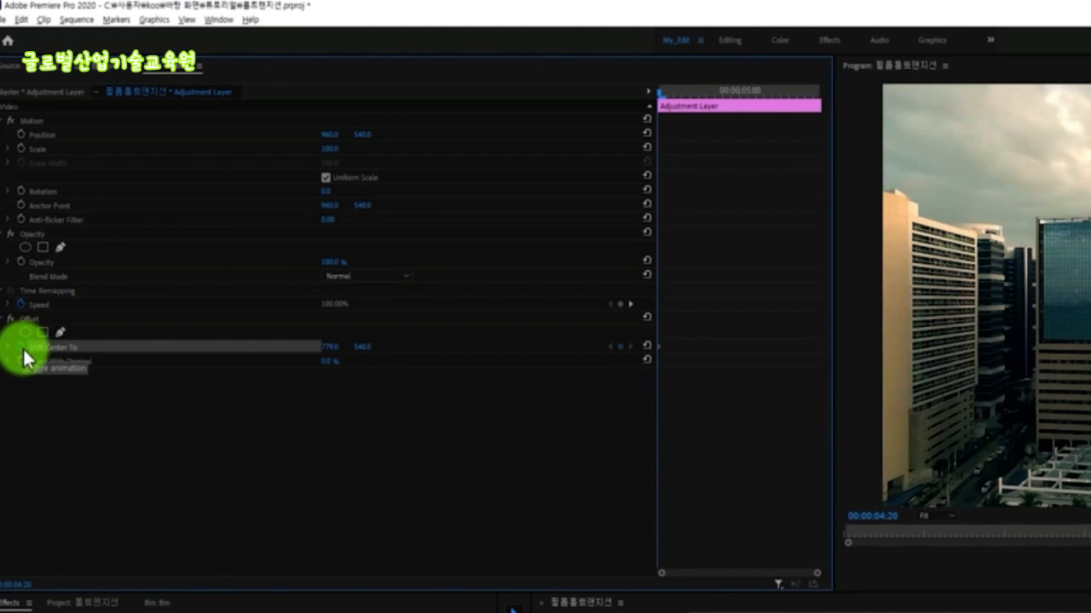
{"action": "left_click", "coordinate": [329, 347]}
{"action": "type", "text": "960"}
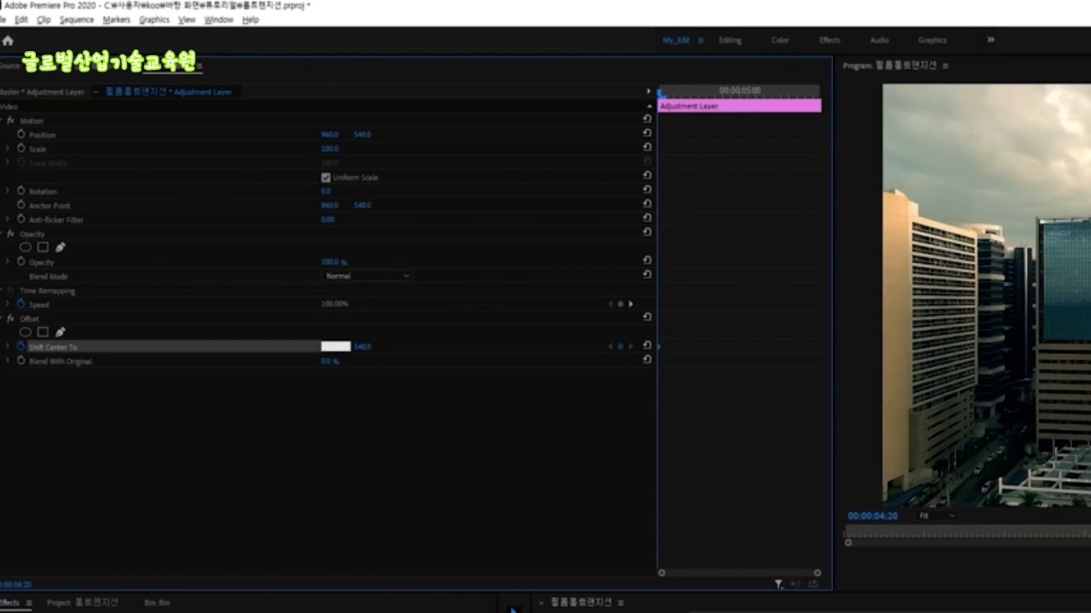
{"action": "left_click", "coordinate": [571, 454]}
{"action": "left_click", "coordinate": [644, 347]}
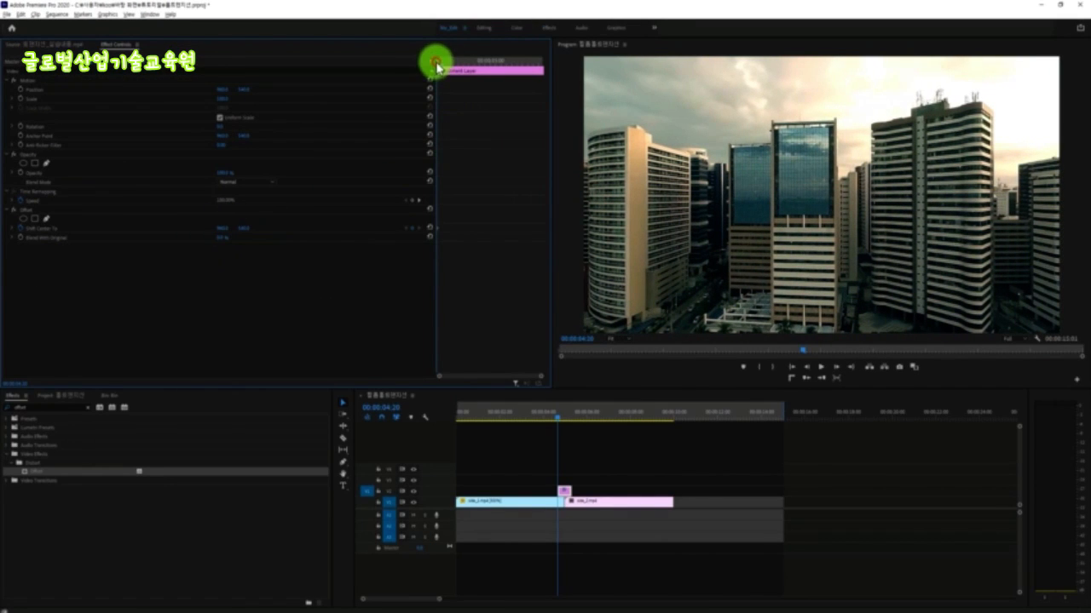
Move the playhead to 00:00:05:03 and add an Offset Shift Center To keyframe with a horizontal value of -12087.
{"action": "left_click_drag", "start_coordinate": [443, 63], "coordinate": [508, 68]}
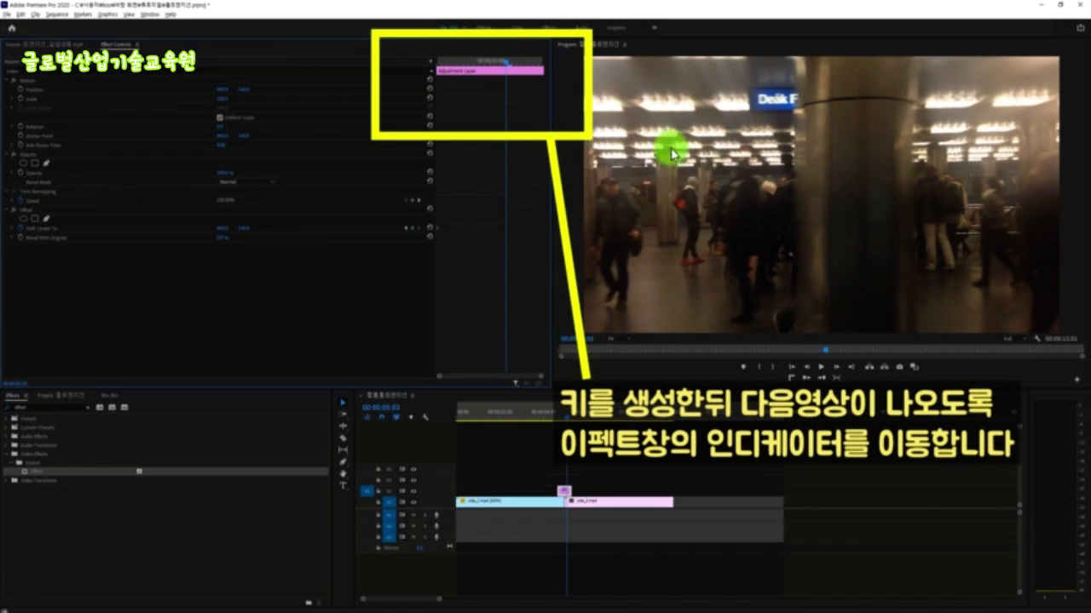
{"action": "left_click_drag", "start_coordinate": [569, 55], "coordinate": [1070, 338]}
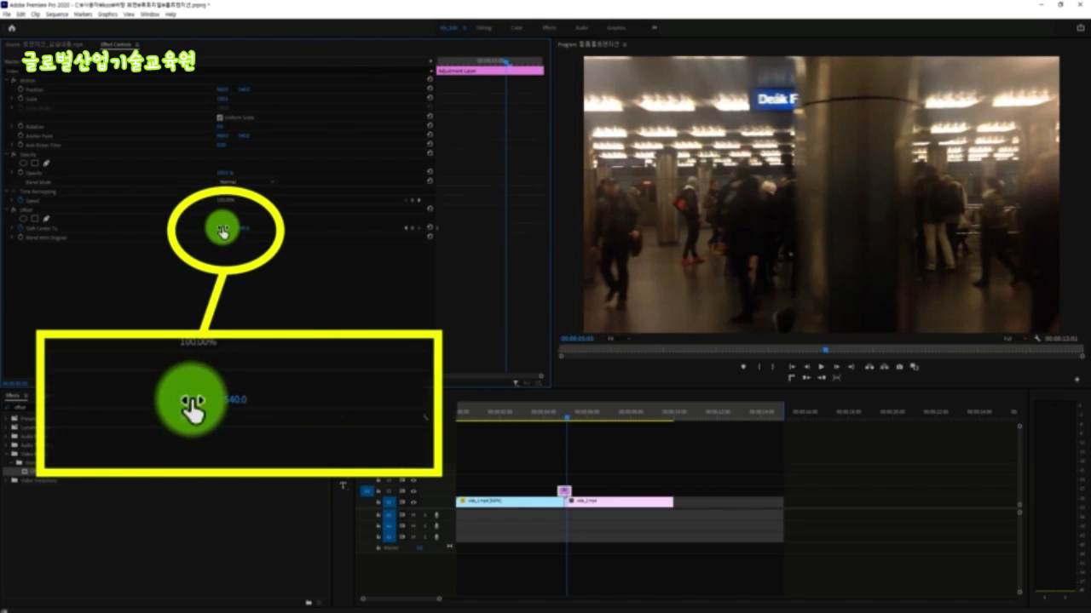
{"action": "left_click_drag", "start_coordinate": [222, 230], "coordinate": [17, 230]}
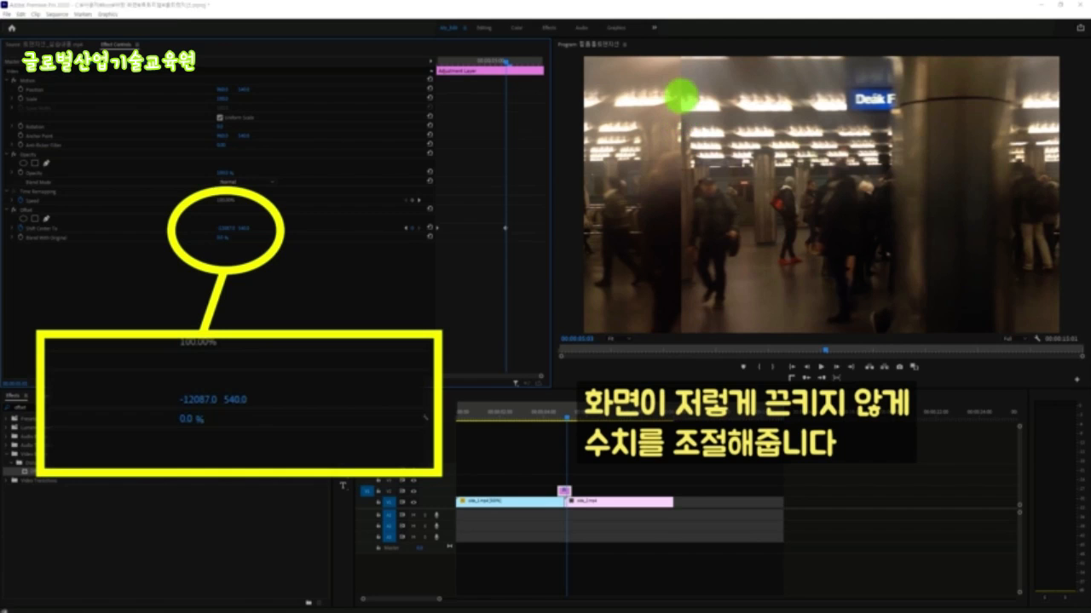
{"action": "mouse_move", "coordinate": [667, 45]}
{"action": "left_mouse_down"}
{"action": "mouse_move", "coordinate": [672, 188]}
{"action": "mouse_move", "coordinate": [704, 316]}
{"action": "mouse_move", "coordinate": [696, 343]}
{"action": "left_mouse_up"}
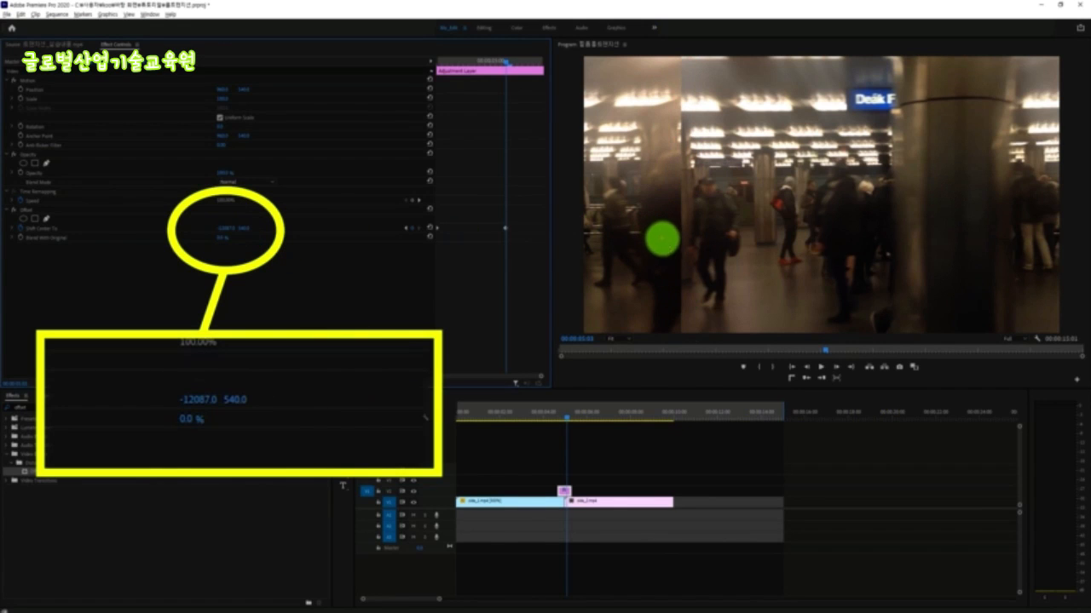
{"action": "left_click_drag", "start_coordinate": [676, 241], "coordinate": [592, 242]}
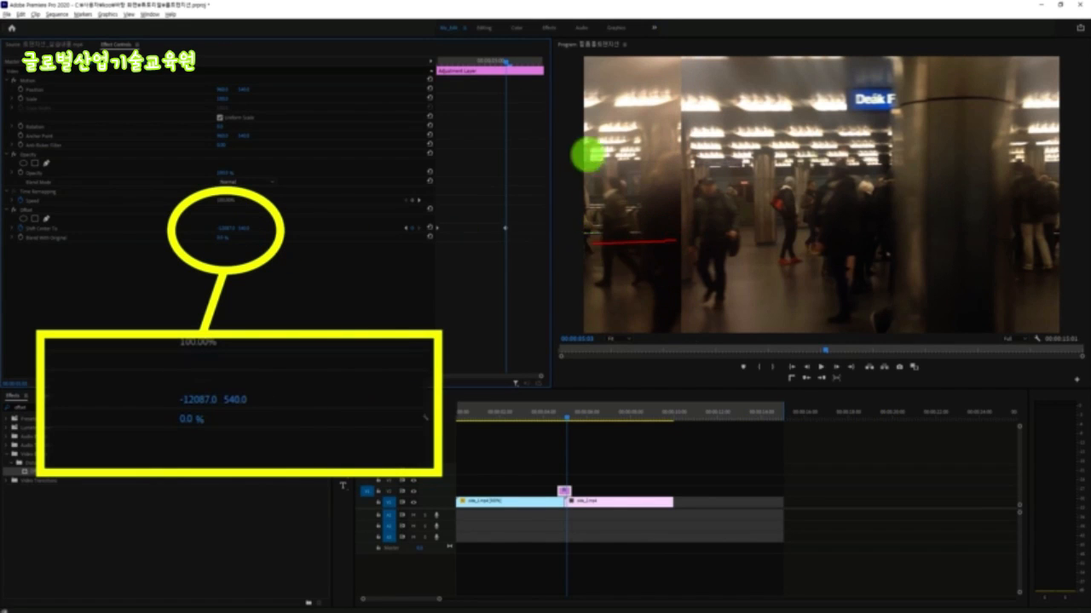
{"action": "left_click_drag", "start_coordinate": [585, 48], "coordinate": [582, 330]}
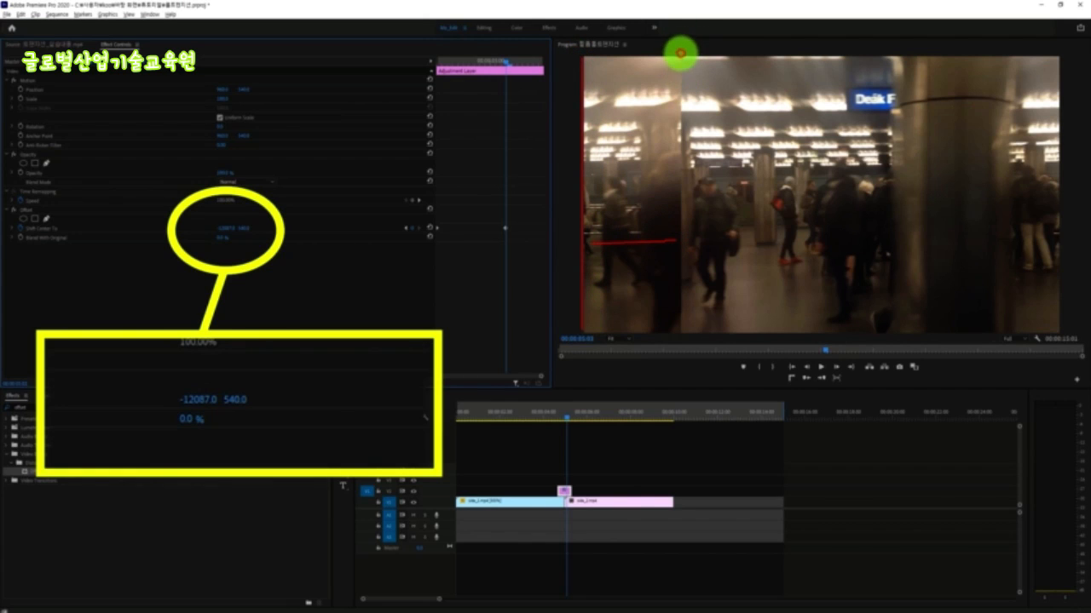
{"action": "left_click_drag", "start_coordinate": [679, 53], "coordinate": [679, 335]}
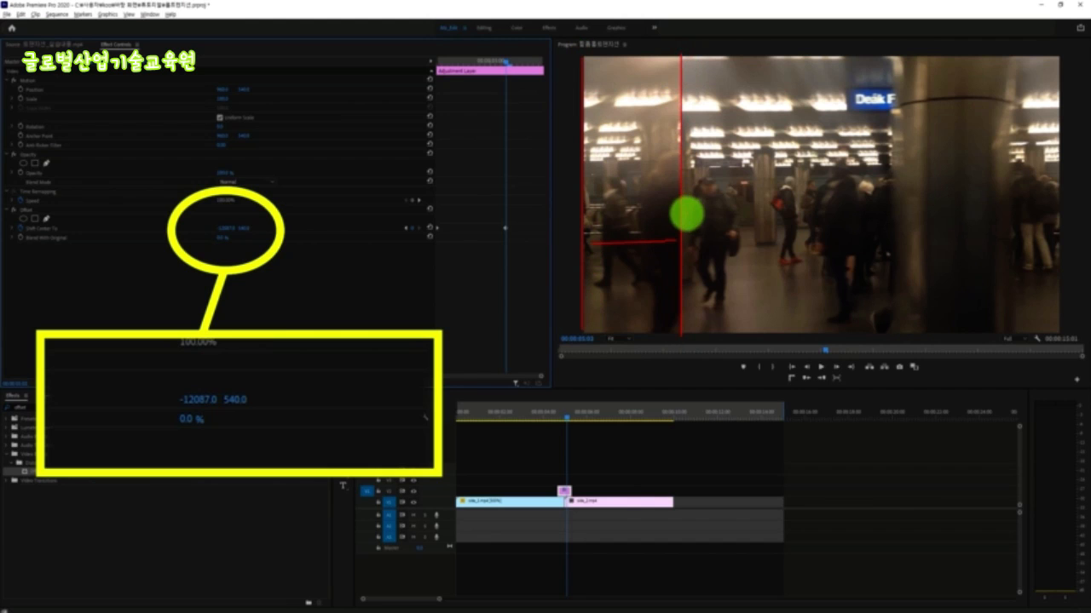
Set that keyframe's horizontal Shift Center To to -12480 to remove the frame seam, and scrub the transition back to 00:00:04:23.
{"action": "left_click_drag", "start_coordinate": [247, 236], "coordinate": [156, 236]}
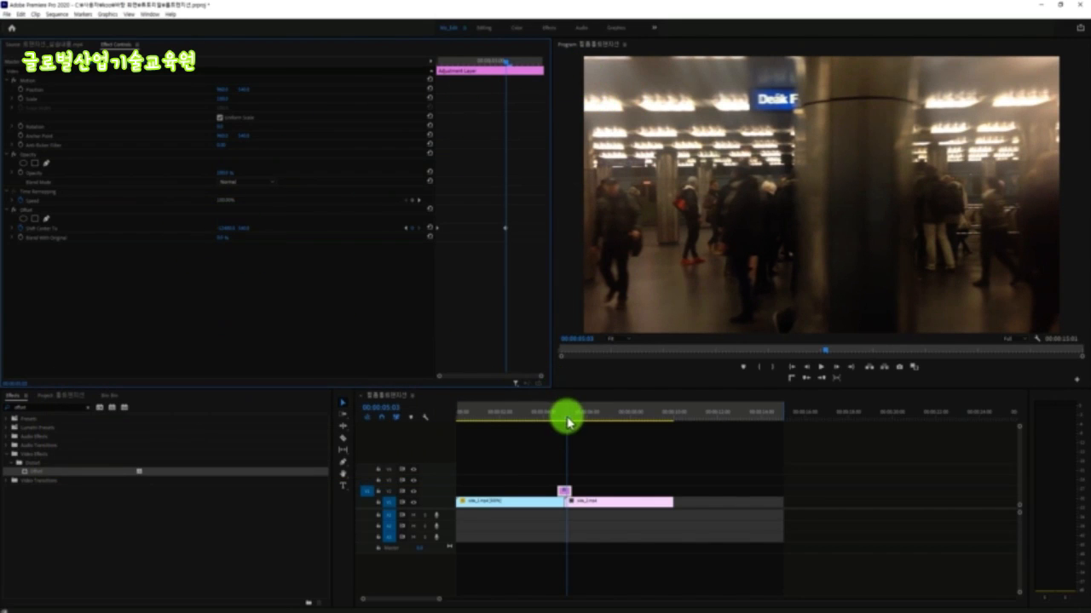
{"action": "left_click_drag", "start_coordinate": [567, 421], "coordinate": [560, 421]}
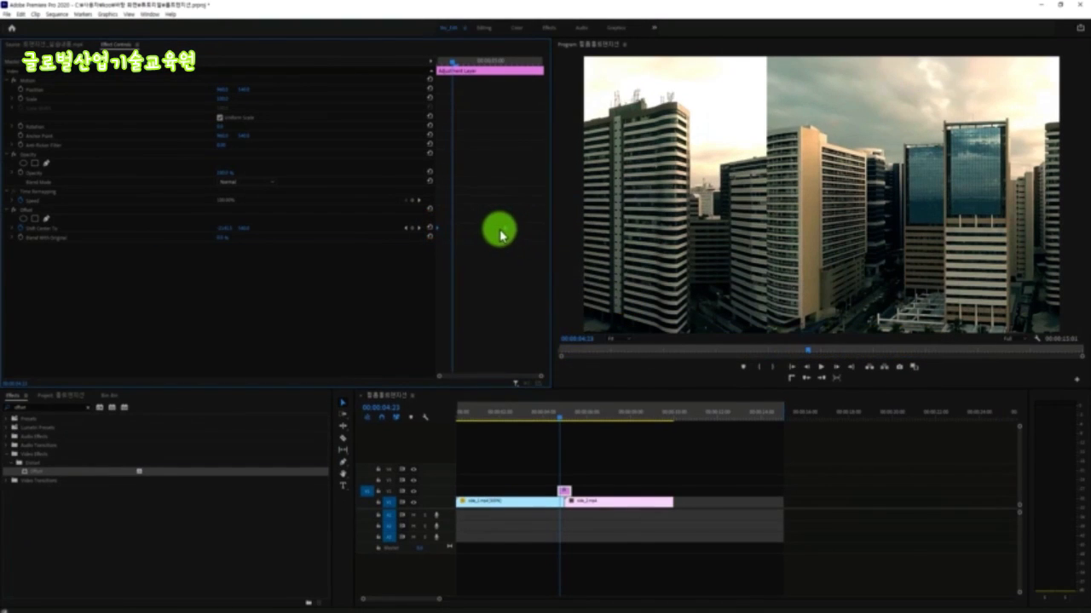
Set both Shift Center To keyframes to Bezier temporal interpolation, expand the property's velocity graph and widen the keyframe area.
{"action": "right_click", "coordinate": [569, 221]}
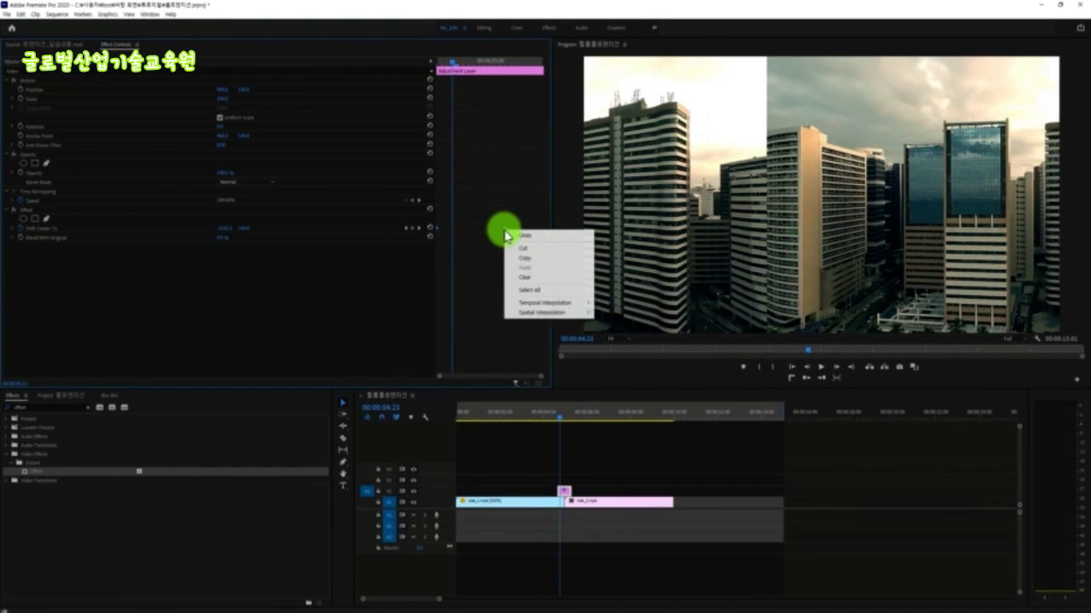
{"action": "mouse_move", "coordinate": [532, 303]}
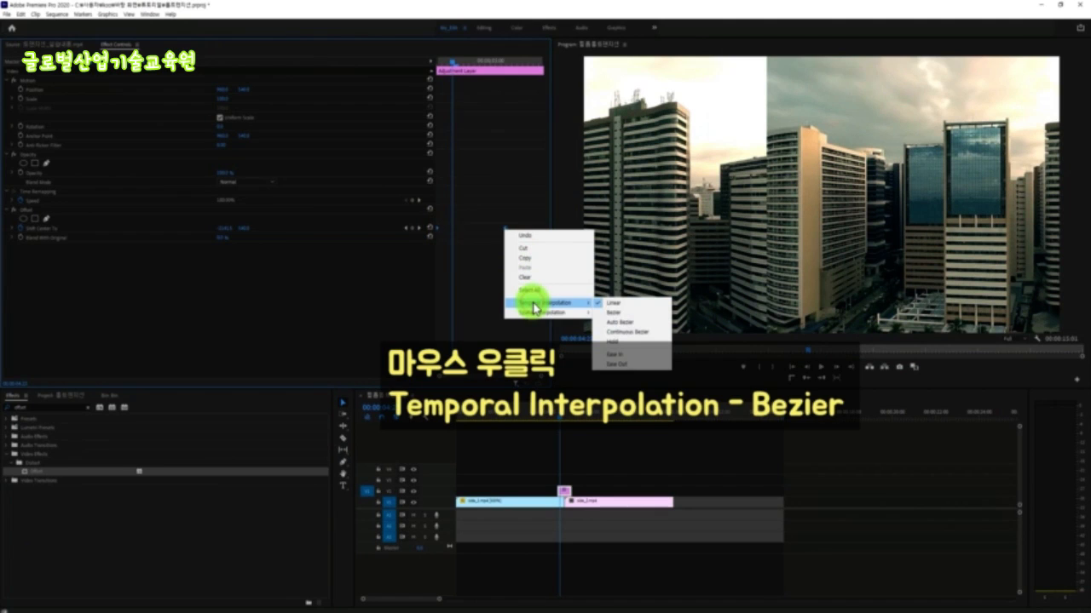
{"action": "left_click", "coordinate": [618, 309]}
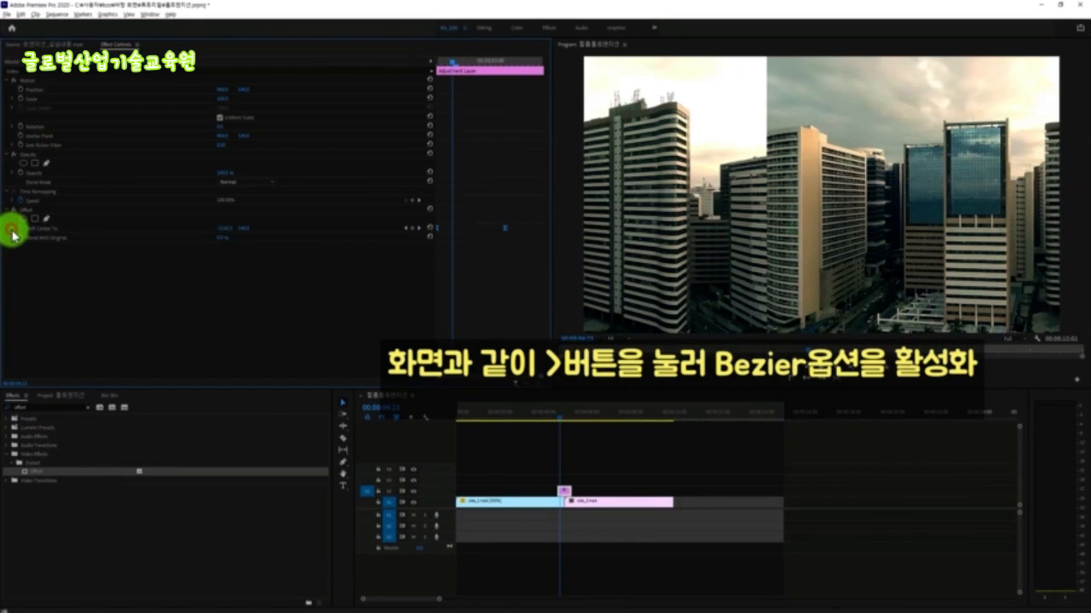
{"action": "left_click", "coordinate": [12, 230]}
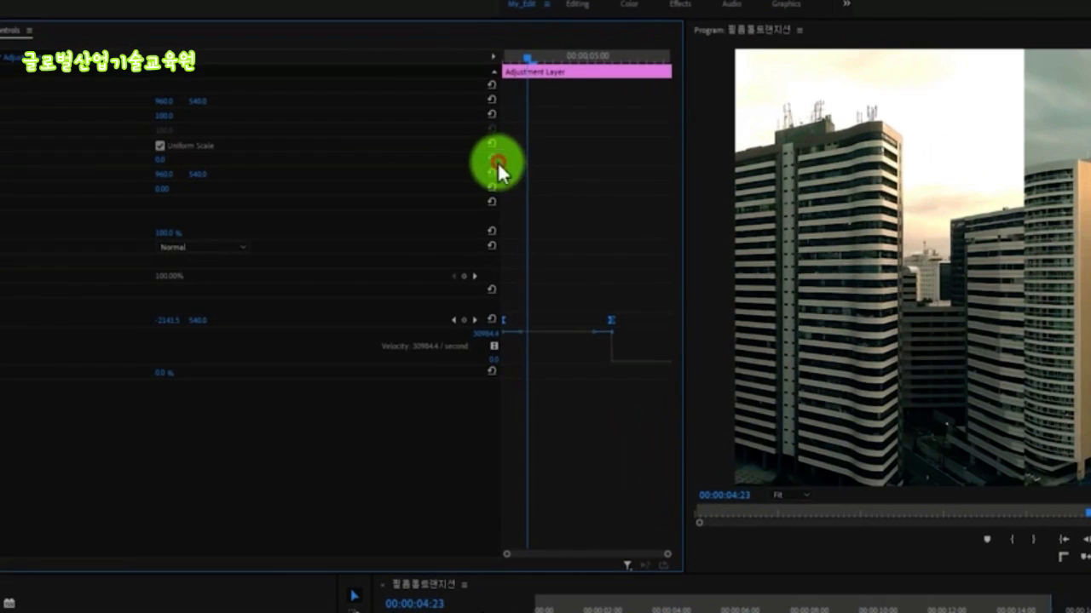
{"action": "left_click_drag", "start_coordinate": [500, 176], "coordinate": [395, 179]}
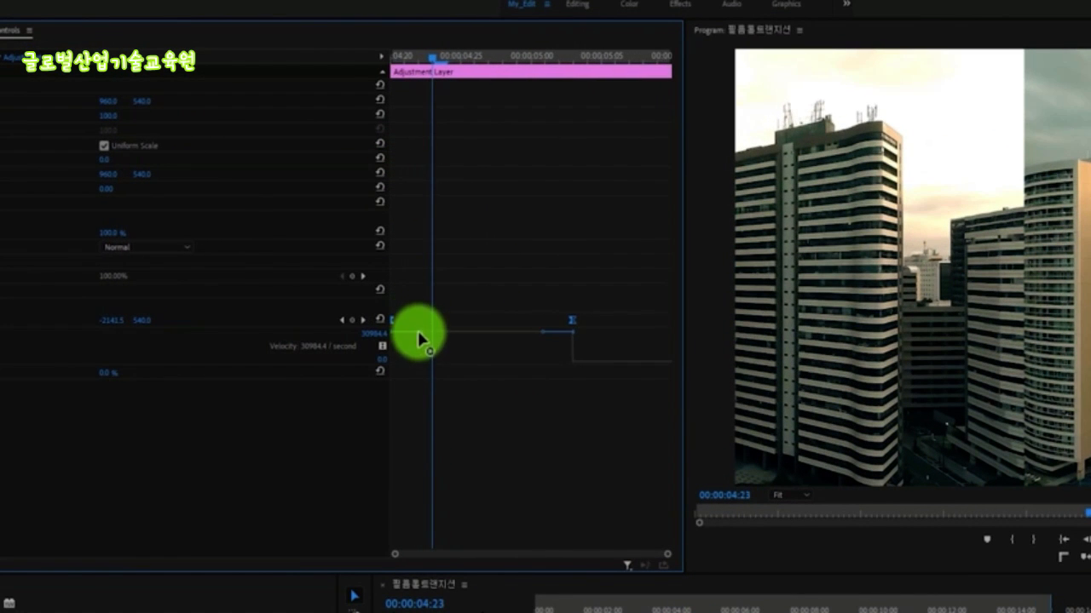
Shape the Shift Center To velocity curve with the Bezier handles into a slow-fast-slow motion with a sharp peak at 00:00:04:26.
{"action": "left_click_drag", "start_coordinate": [418, 334], "coordinate": [418, 366]}
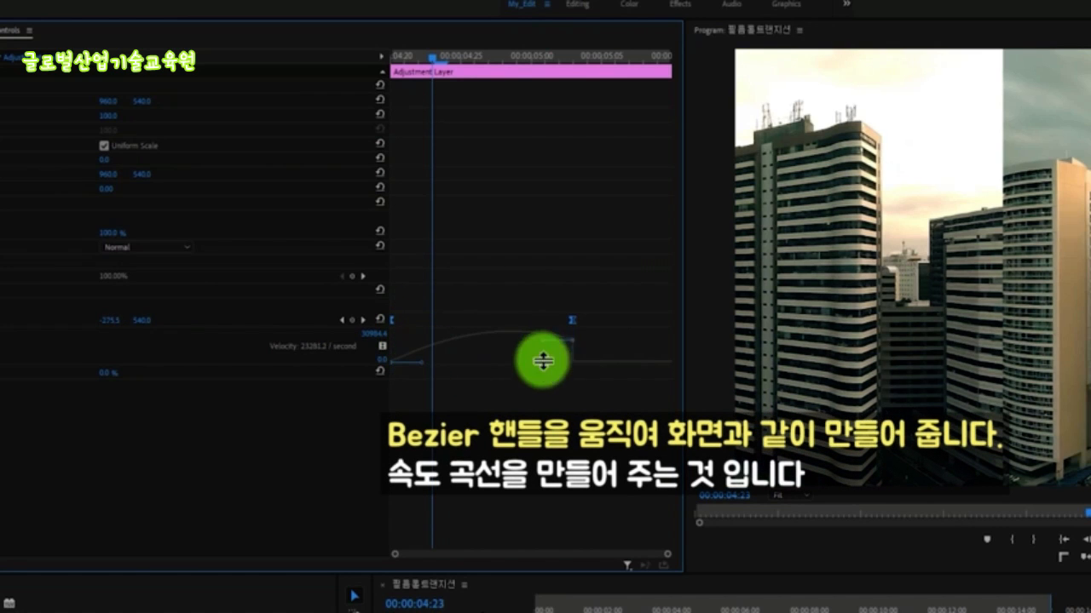
{"action": "left_click_drag", "start_coordinate": [542, 353], "coordinate": [427, 364]}
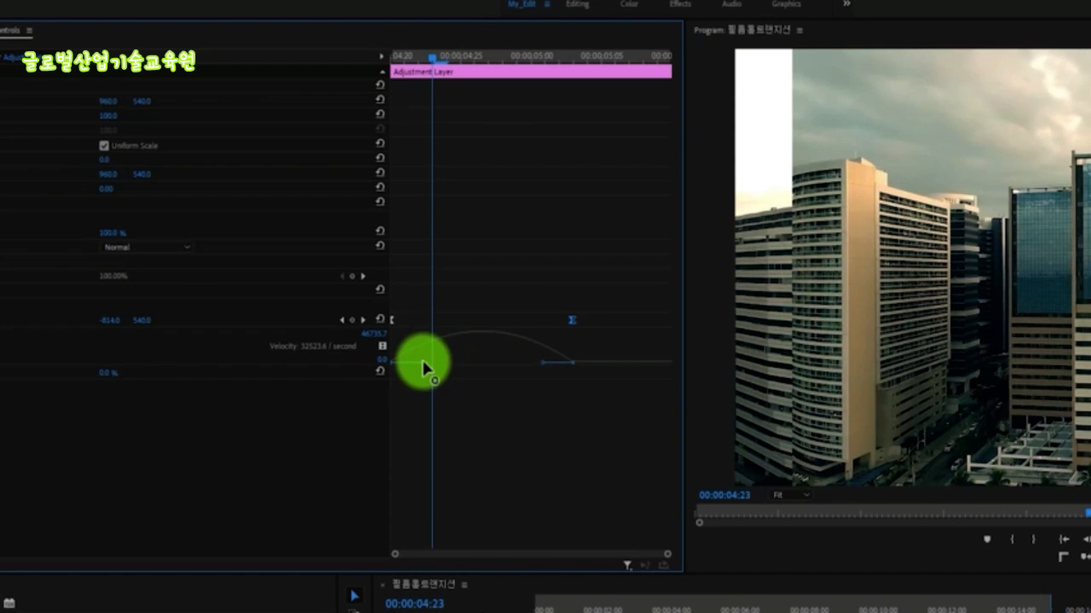
{"action": "left_click_drag", "start_coordinate": [446, 66], "coordinate": [472, 66]}
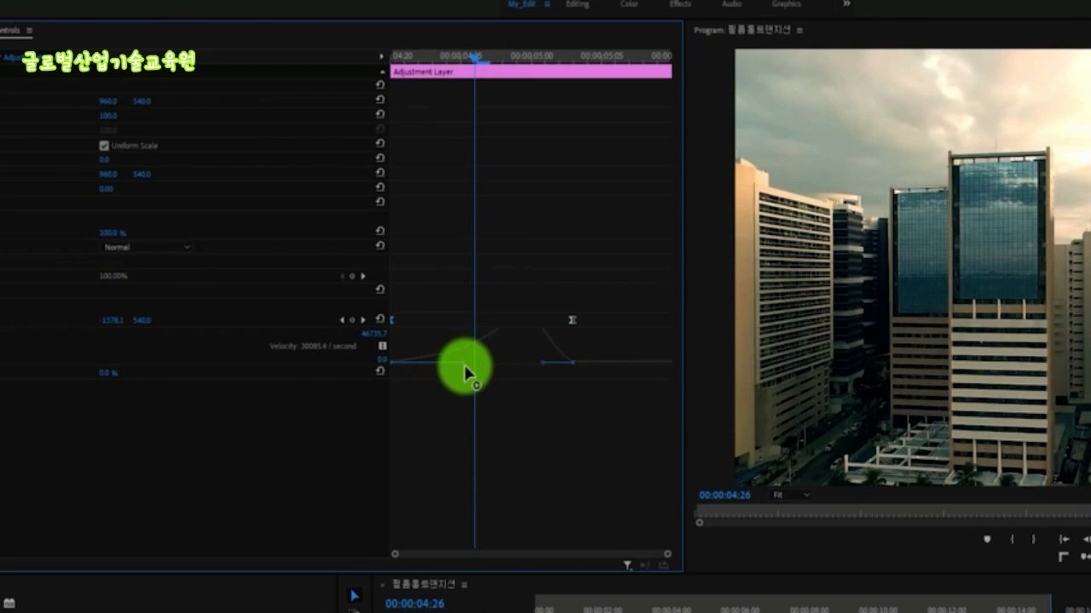
{"action": "left_click_drag", "start_coordinate": [463, 365], "coordinate": [490, 359]}
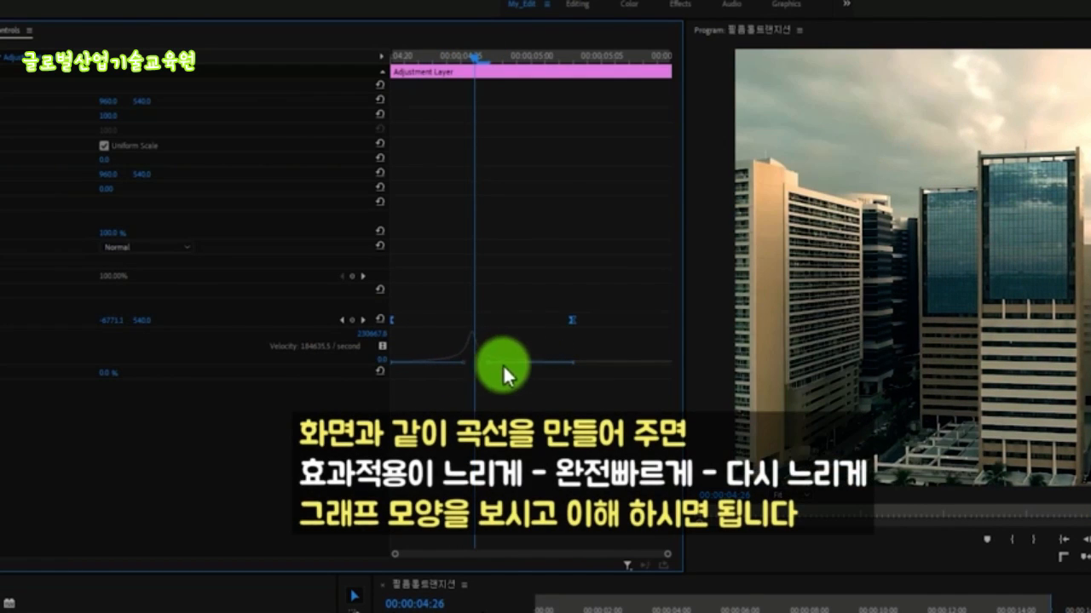
{"action": "left_click_drag", "start_coordinate": [469, 361], "coordinate": [468, 362]}
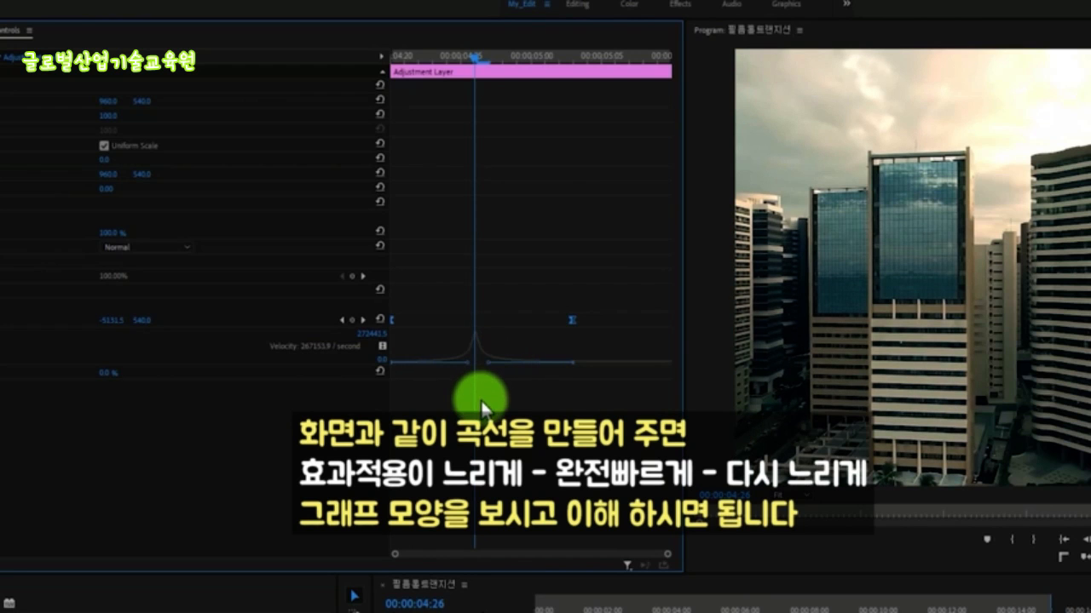
Move the playhead to 00:00:05:02 and shift the second Shift Center To keyframe to the adjustment layer's end.
{"action": "left_click_drag", "start_coordinate": [459, 53], "coordinate": [571, 240]}
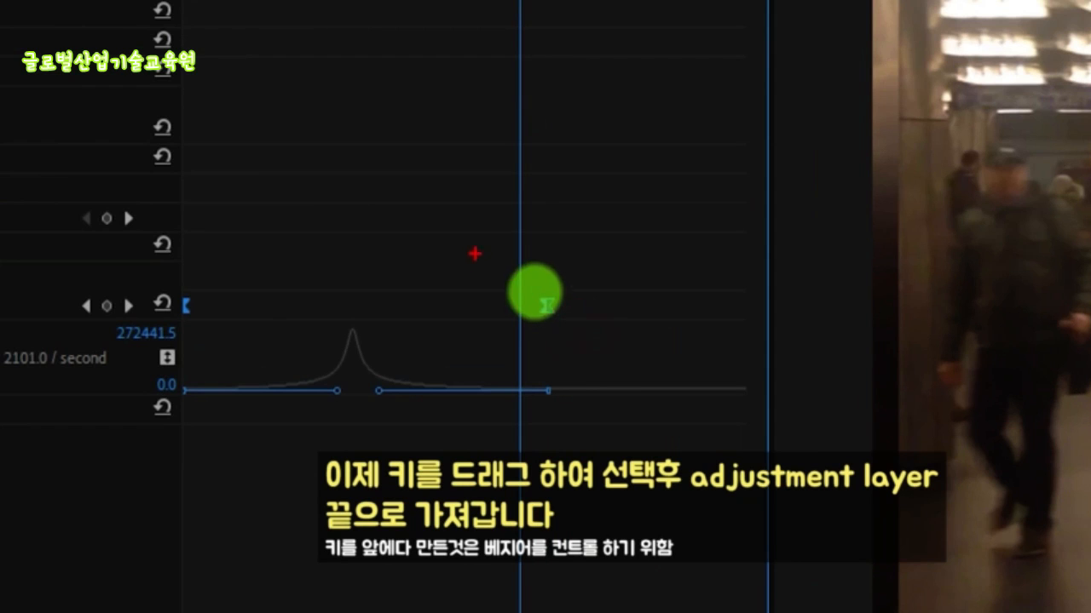
{"action": "left_click_drag", "start_coordinate": [537, 292], "coordinate": [601, 363]}
{"action": "mouse_move", "coordinate": [548, 281]}
{"action": "left_mouse_down"}
{"action": "mouse_move", "coordinate": [764, 277]}
{"action": "mouse_move", "coordinate": [750, 295]}
{"action": "left_mouse_up"}
{"action": "left_click_drag", "start_coordinate": [772, 123], "coordinate": [769, 390]}
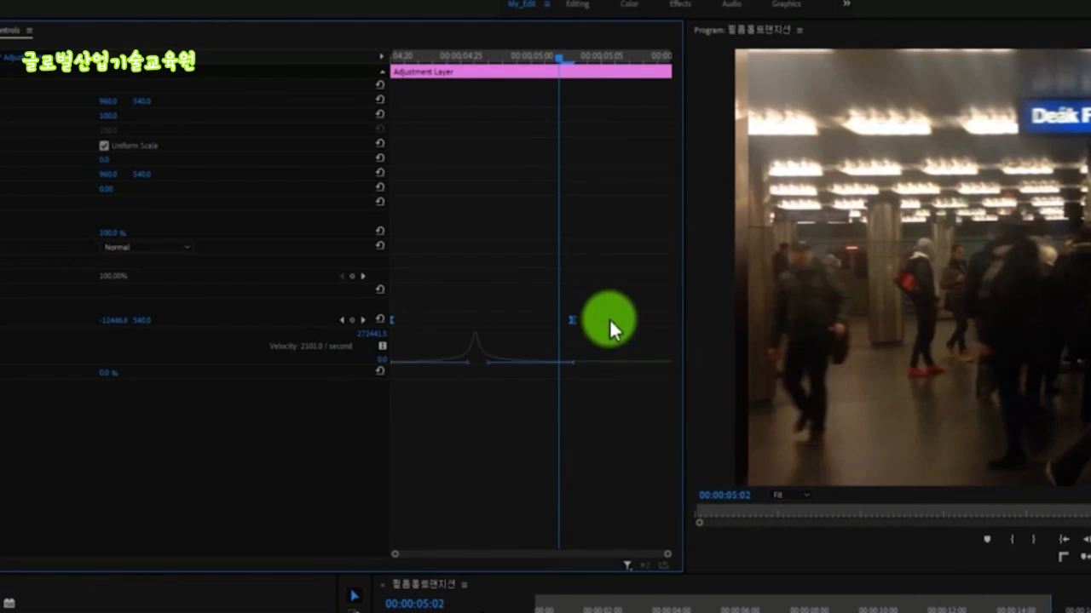
{"action": "left_click", "coordinate": [604, 311]}
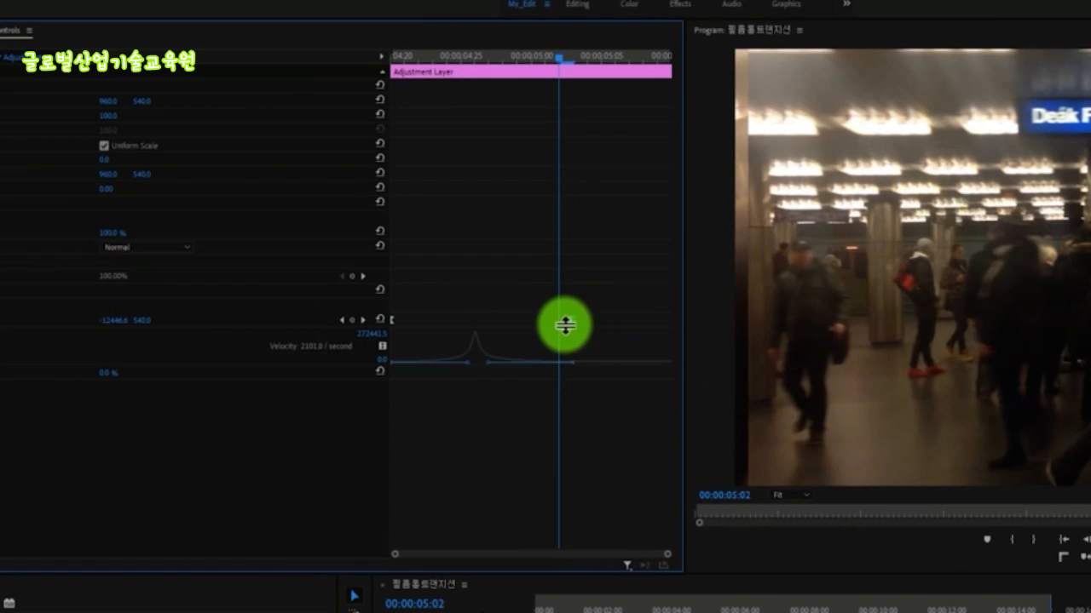
{"action": "left_click_drag", "start_coordinate": [569, 320], "coordinate": [674, 329]}
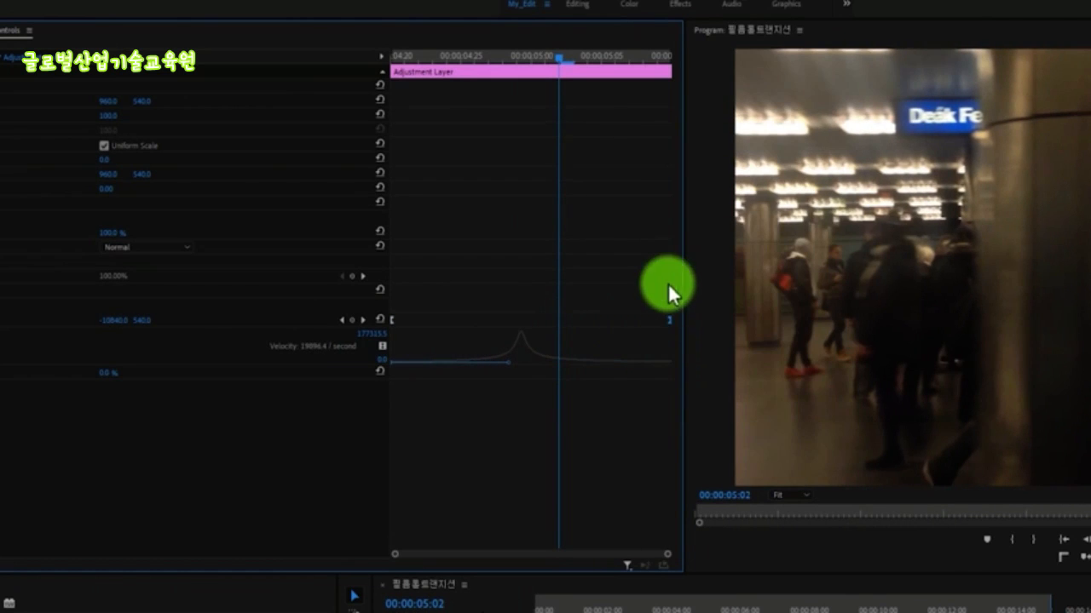
Move the playhead to 00:00:05:00 and extend the first keyframe's Bezier handle to align the velocity peak with it.
{"action": "left_click_drag", "start_coordinate": [560, 57], "coordinate": [535, 58]}
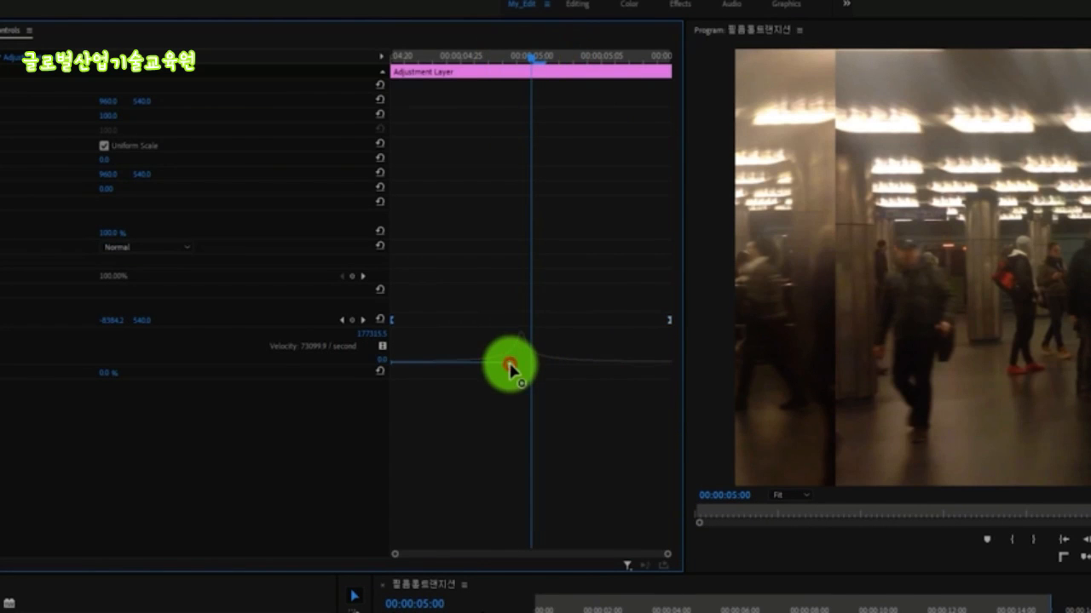
{"action": "left_click_drag", "start_coordinate": [510, 364], "coordinate": [526, 366]}
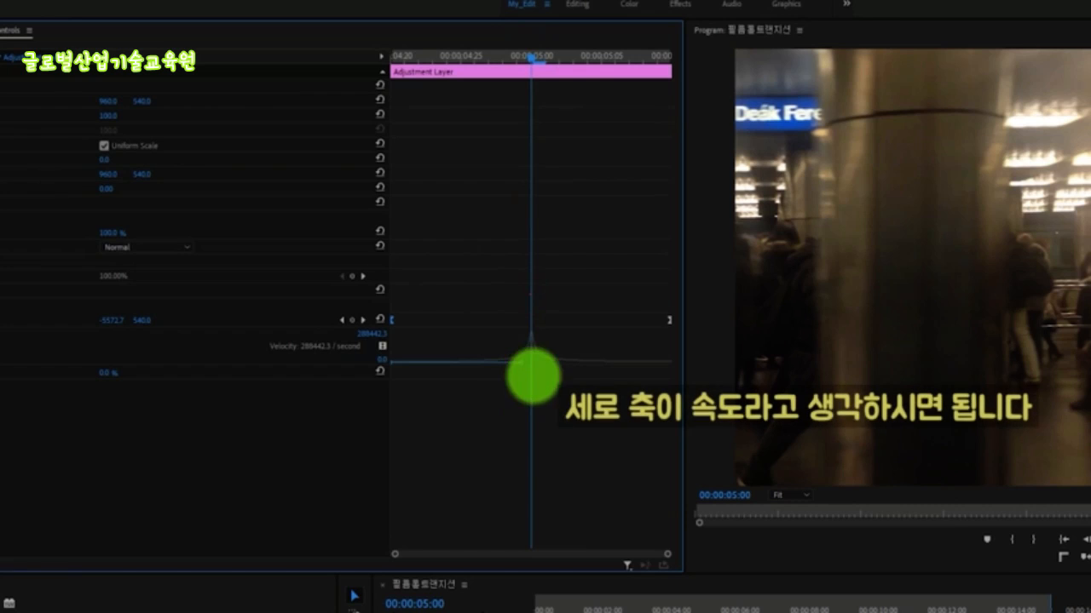
{"action": "left_click_drag", "start_coordinate": [531, 298], "coordinate": [528, 418]}
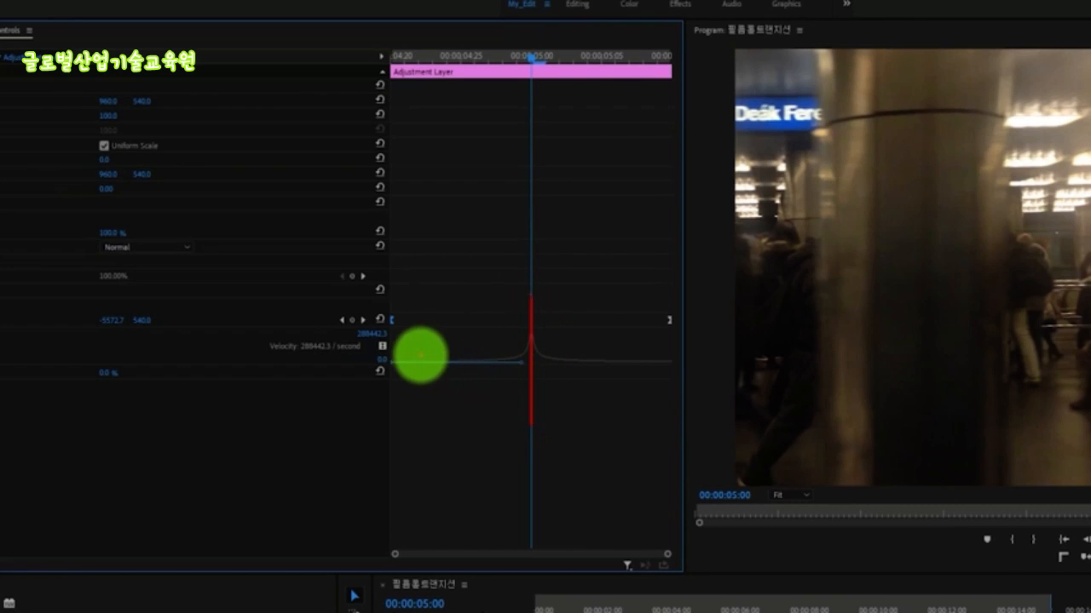
{"action": "mouse_move", "coordinate": [411, 358]}
{"action": "left_mouse_down"}
{"action": "mouse_move", "coordinate": [450, 350]}
{"action": "mouse_move", "coordinate": [519, 289]}
{"action": "mouse_move", "coordinate": [576, 336]}
{"action": "mouse_move", "coordinate": [628, 345]}
{"action": "left_mouse_up"}
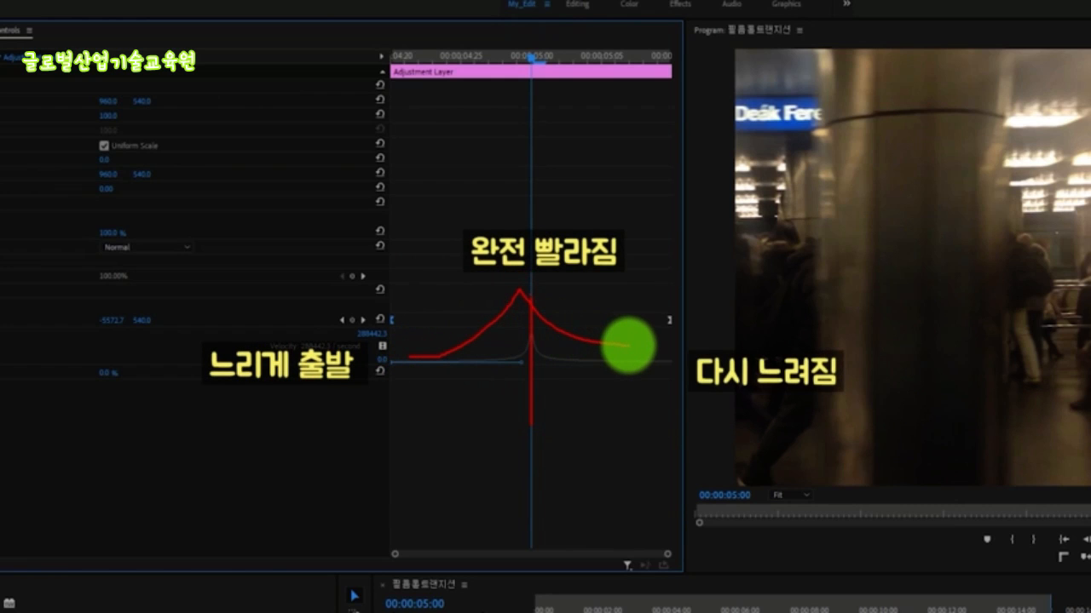
{"action": "key", "text": "Escape"}
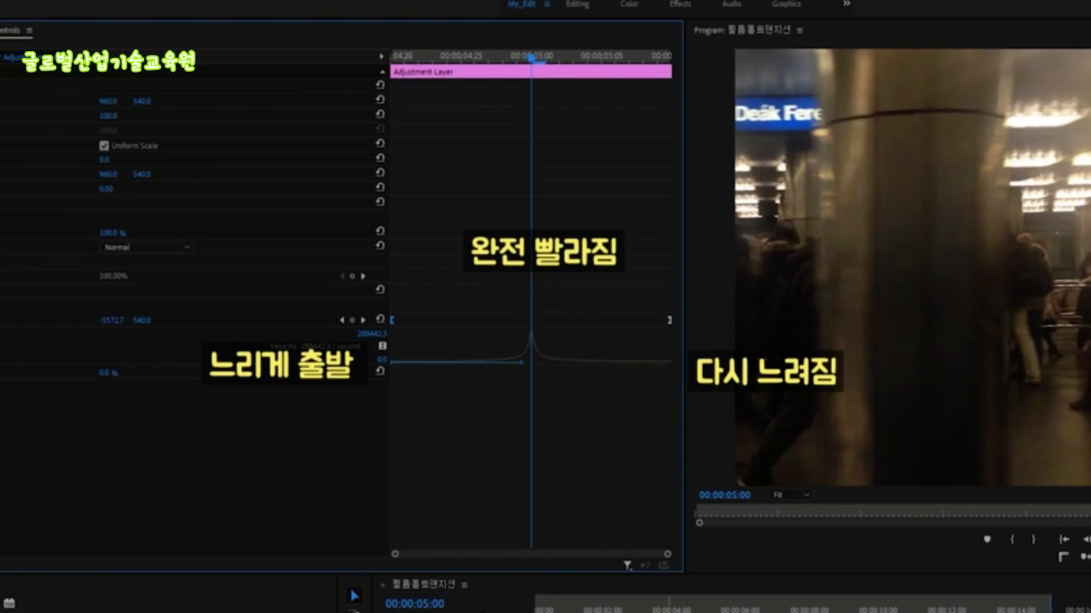
Return the playhead to 00:00:04:20, find Gaussian Blur with the search term "blur" and apply it to the adjustment layer on V2.
{"action": "left_click_drag", "start_coordinate": [564, 415], "coordinate": [558, 416]}
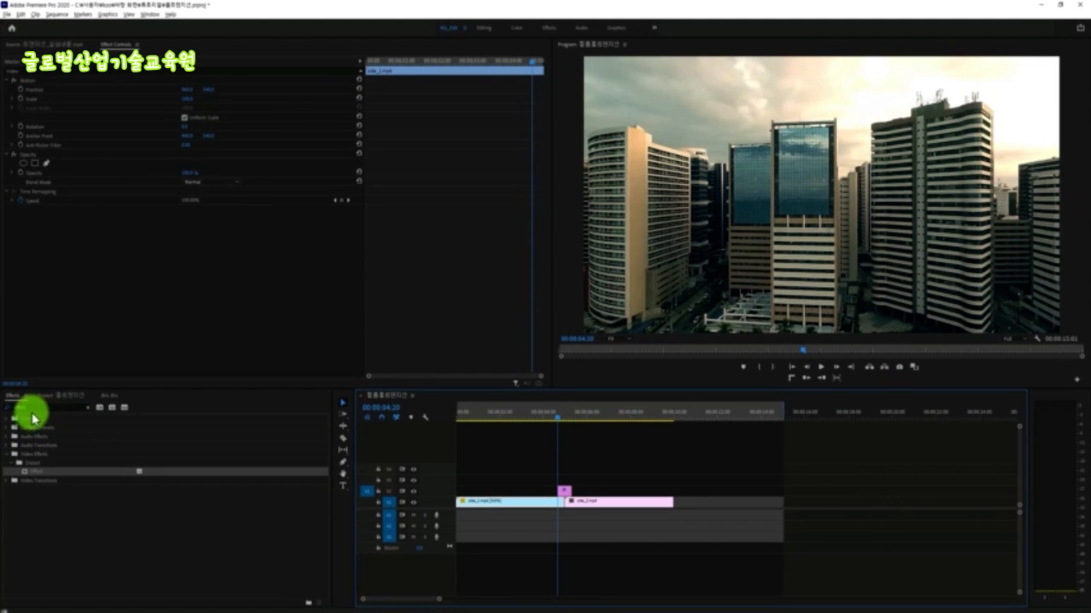
{"action": "left_click", "coordinate": [17, 408]}
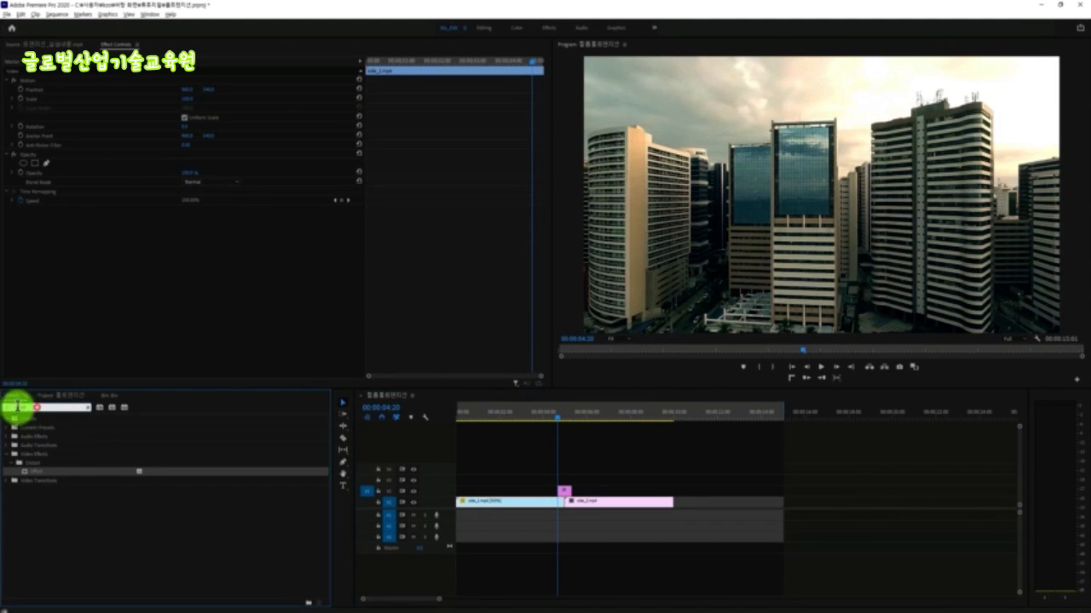
{"action": "type", "text": "bl"}
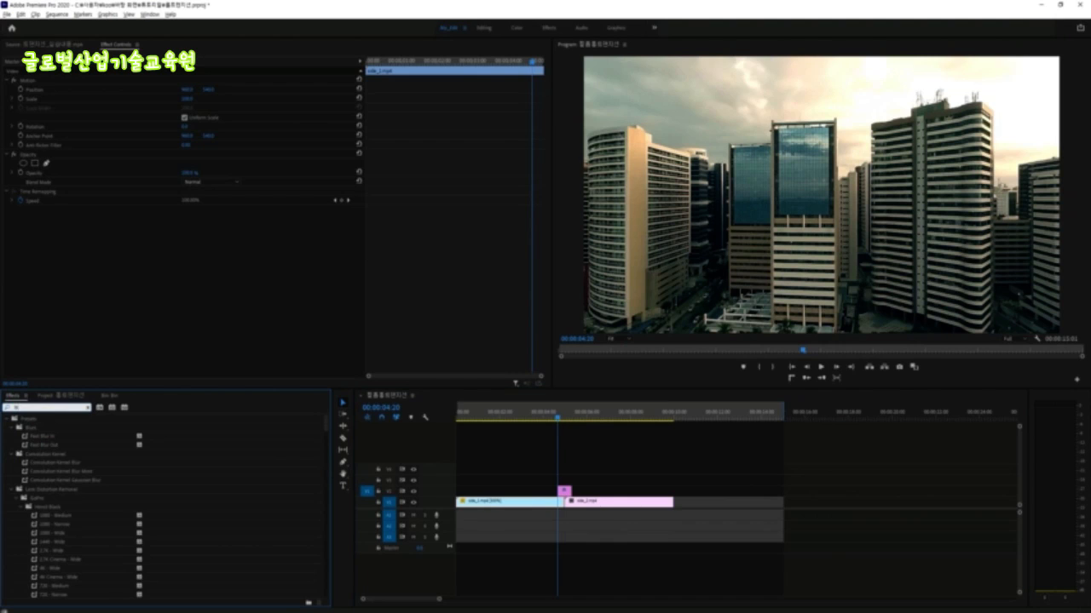
{"action": "type", "text": "ur"}
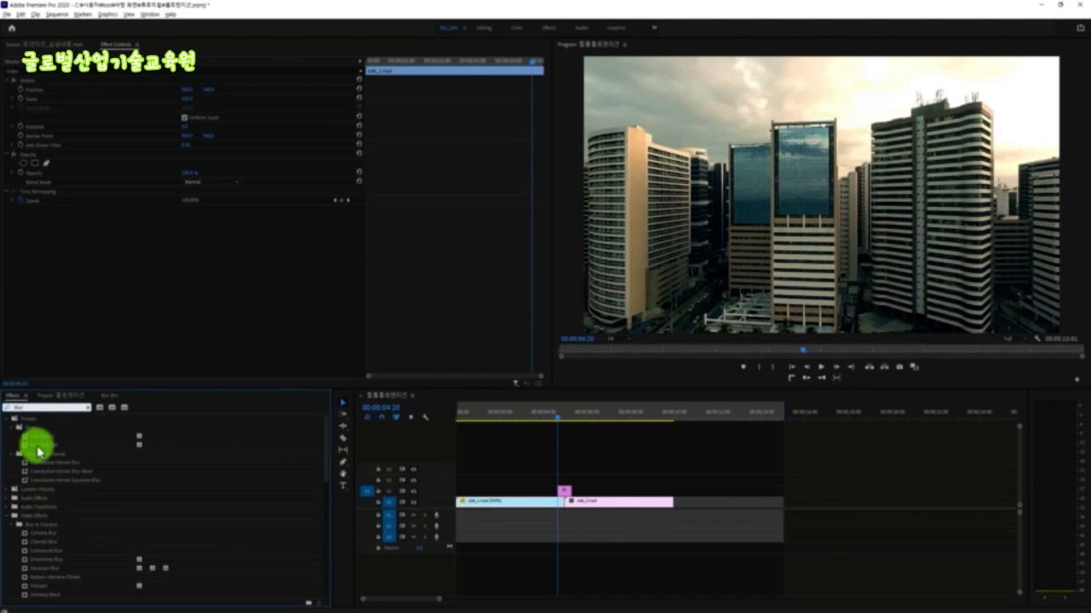
{"action": "left_click", "coordinate": [51, 570]}
{"action": "scroll", "coordinate": [56, 576], "scroll_direction": "down", "scroll_amount": 1}
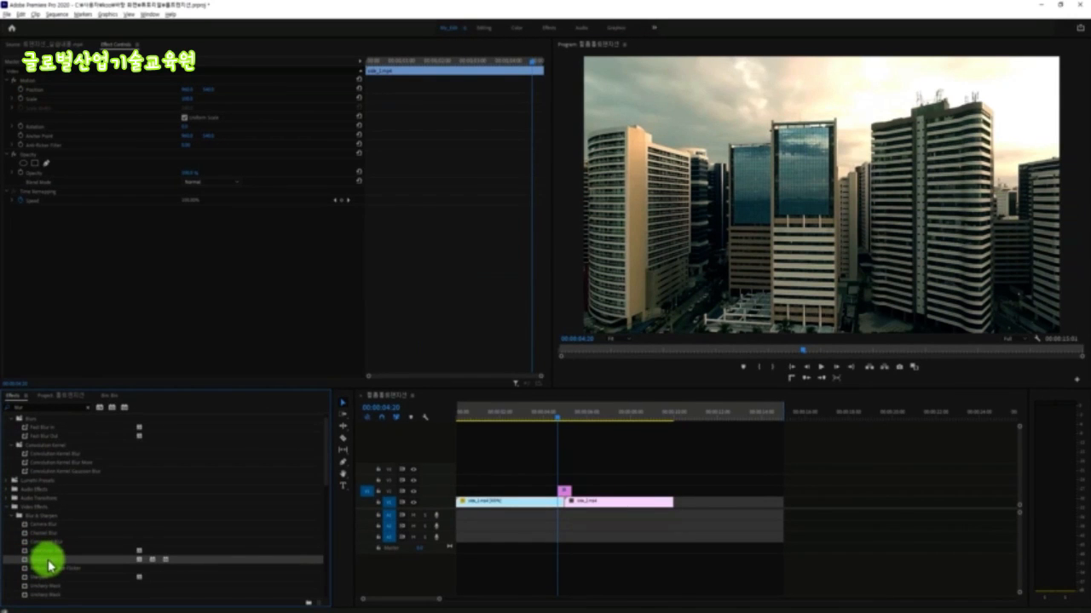
{"action": "left_click_drag", "start_coordinate": [60, 559], "coordinate": [552, 492]}
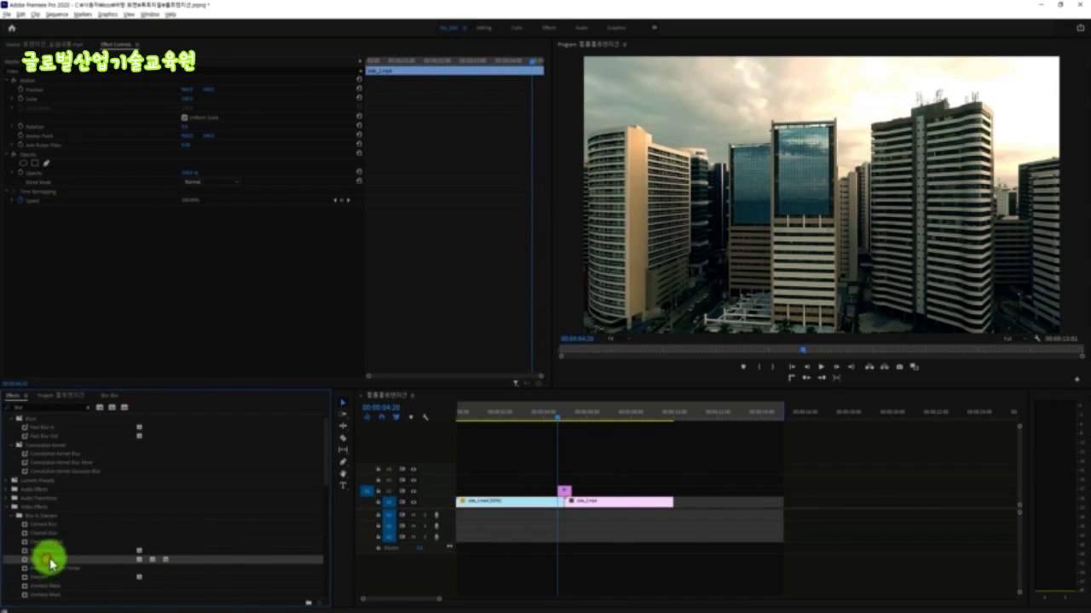
{"action": "left_click_drag", "start_coordinate": [51, 563], "coordinate": [559, 491]}
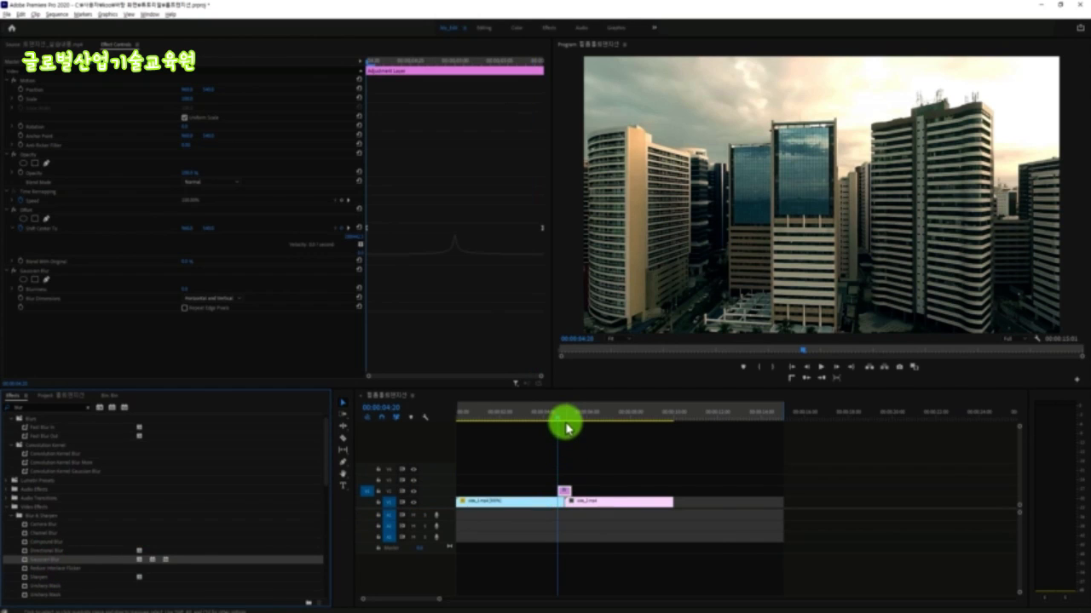
Select the adjustment layer and start keyframing Gaussian Blur's Blurriness at 0 on its first frame, 00:00:04:20.
{"action": "mouse_move", "coordinate": [560, 414]}
{"action": "left_mouse_down"}
{"action": "mouse_move", "coordinate": [578, 419]}
{"action": "mouse_move", "coordinate": [557, 414]}
{"action": "left_mouse_up"}
{"action": "left_click", "coordinate": [564, 492]}
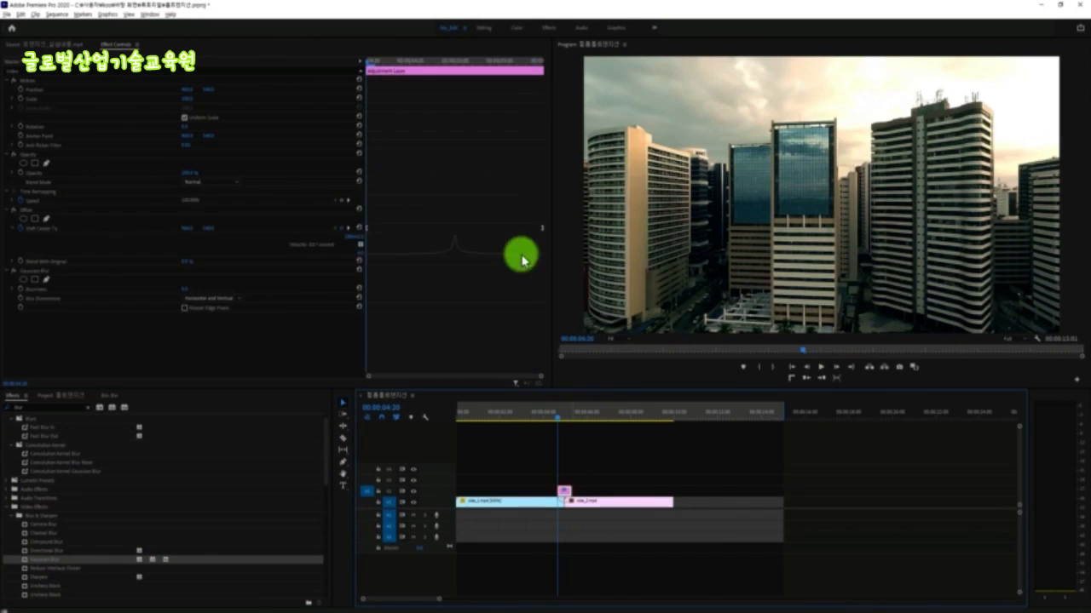
{"action": "left_click", "coordinate": [364, 62]}
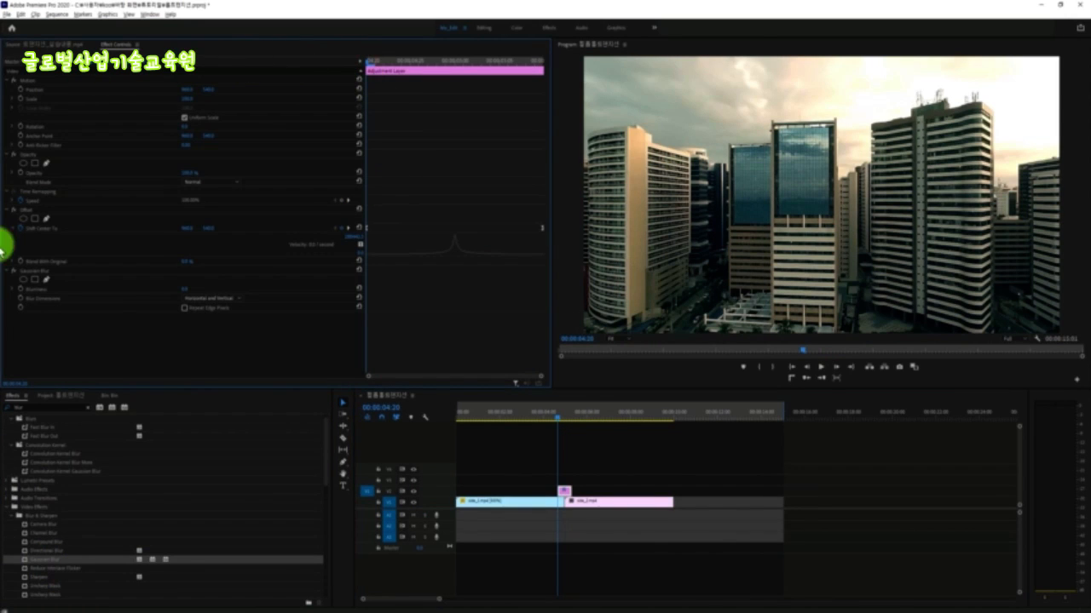
{"action": "left_click", "coordinate": [28, 211]}
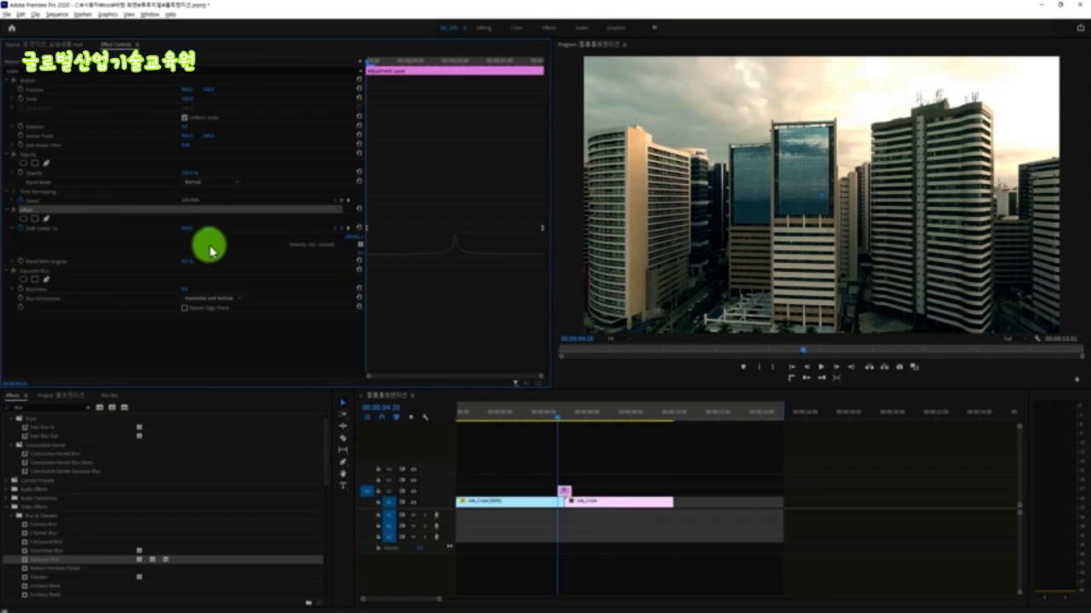
{"action": "left_click", "coordinate": [43, 271]}
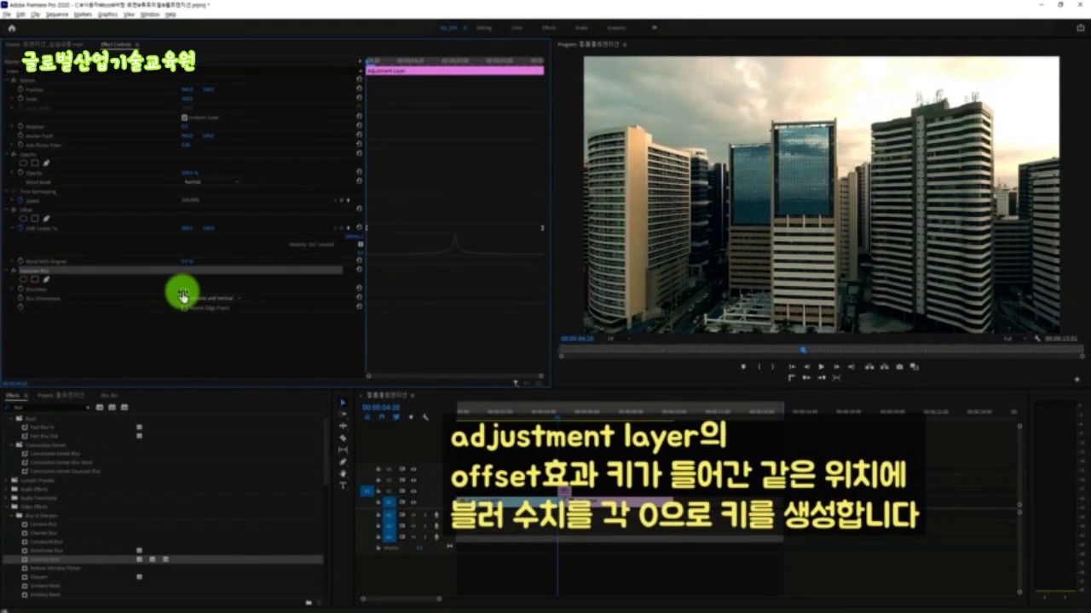
{"action": "left_click", "coordinate": [21, 290]}
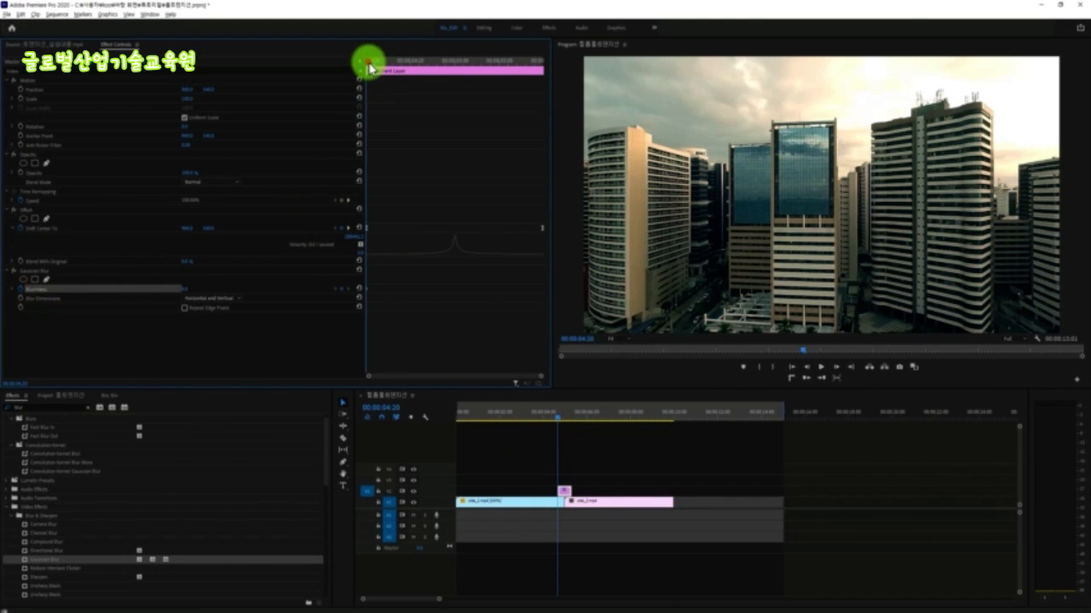
Add a second Blurriness keyframe of 0 and place it at the adjustment layer's end.
{"action": "left_click_drag", "start_coordinate": [369, 68], "coordinate": [471, 64]}
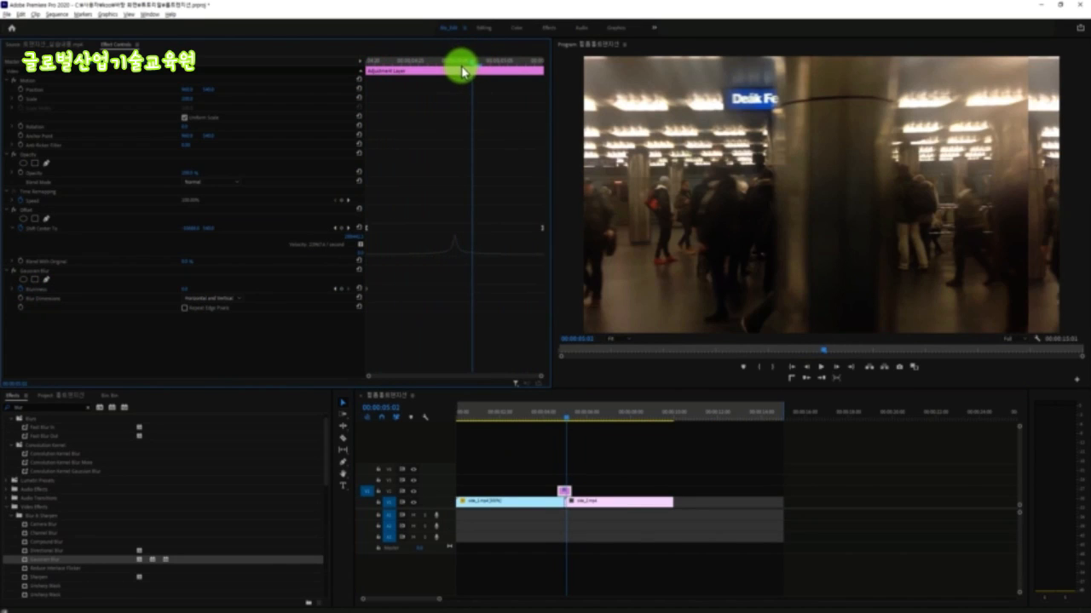
{"action": "key", "text": "space"}
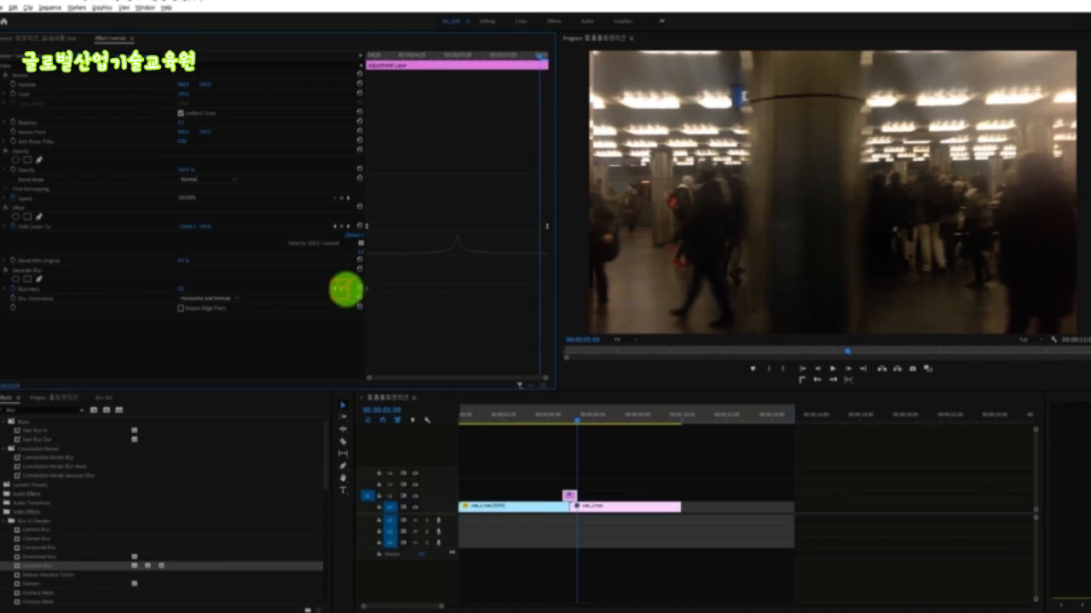
{"action": "left_click", "coordinate": [345, 290]}
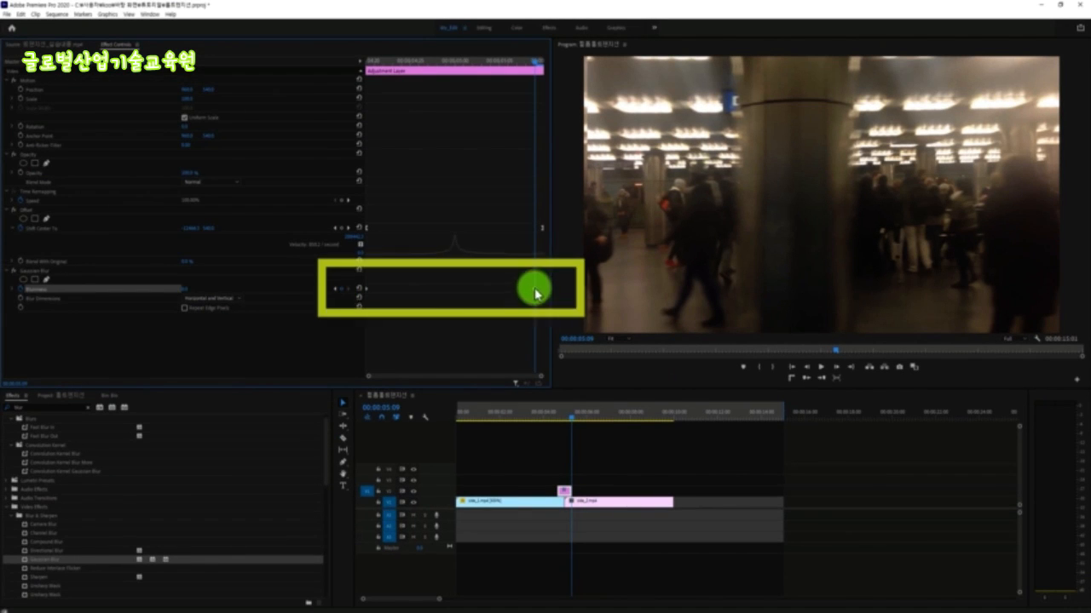
{"action": "left_click", "coordinate": [567, 424]}
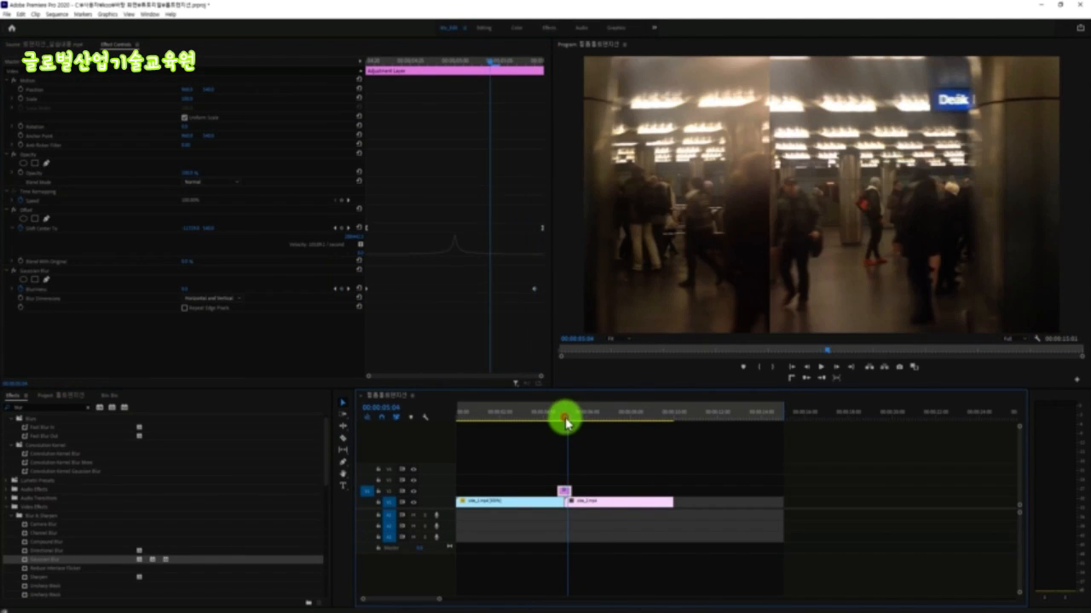
{"action": "left_click_drag", "start_coordinate": [566, 422], "coordinate": [565, 432]}
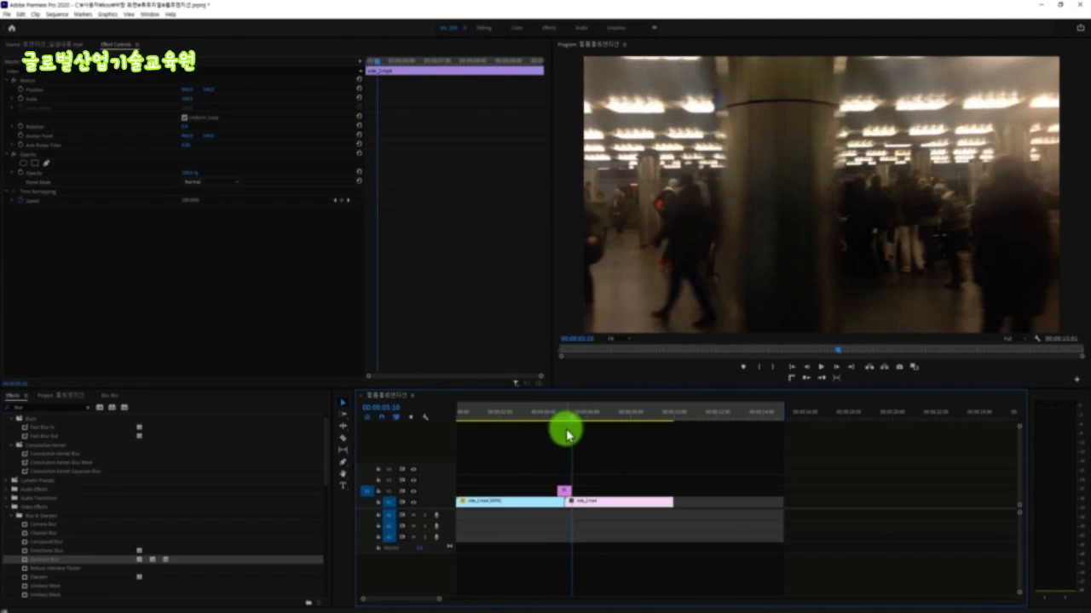
{"action": "left_click", "coordinate": [565, 492]}
{"action": "left_click", "coordinate": [532, 294]}
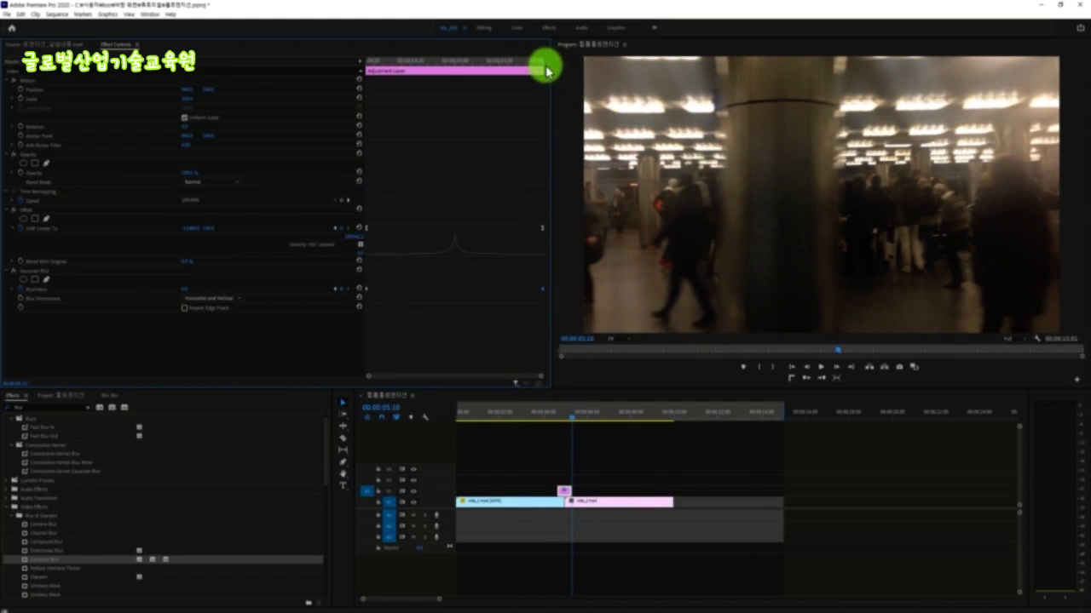
Keyframe Blurriness at 200 at 00:00:05:00, in line with the Offset velocity peak.
{"action": "left_click_drag", "start_coordinate": [537, 69], "coordinate": [451, 72]}
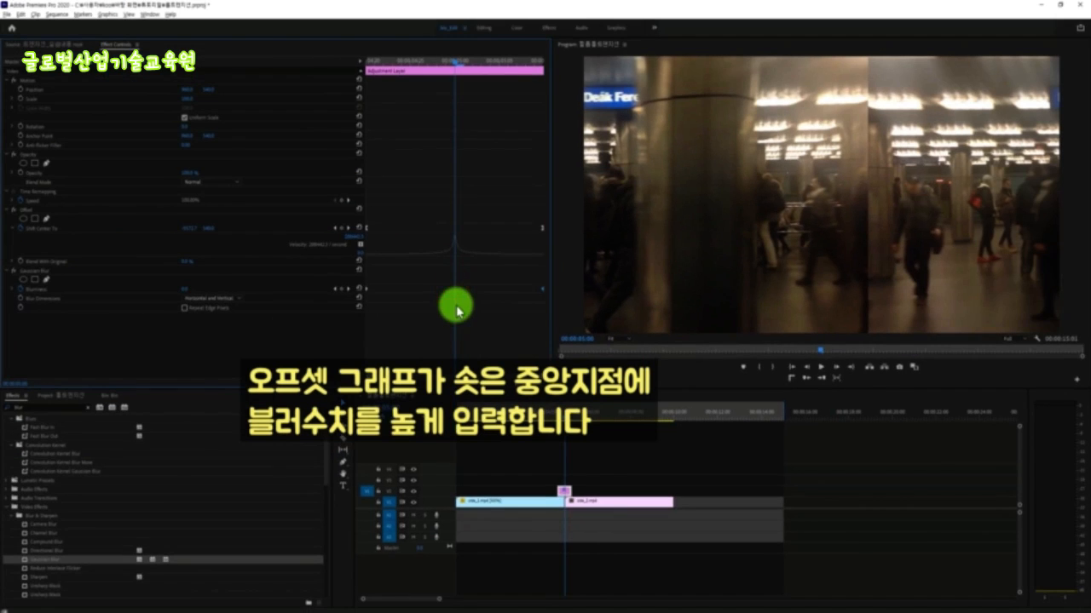
{"action": "left_click_drag", "start_coordinate": [186, 290], "coordinate": [229, 290]}
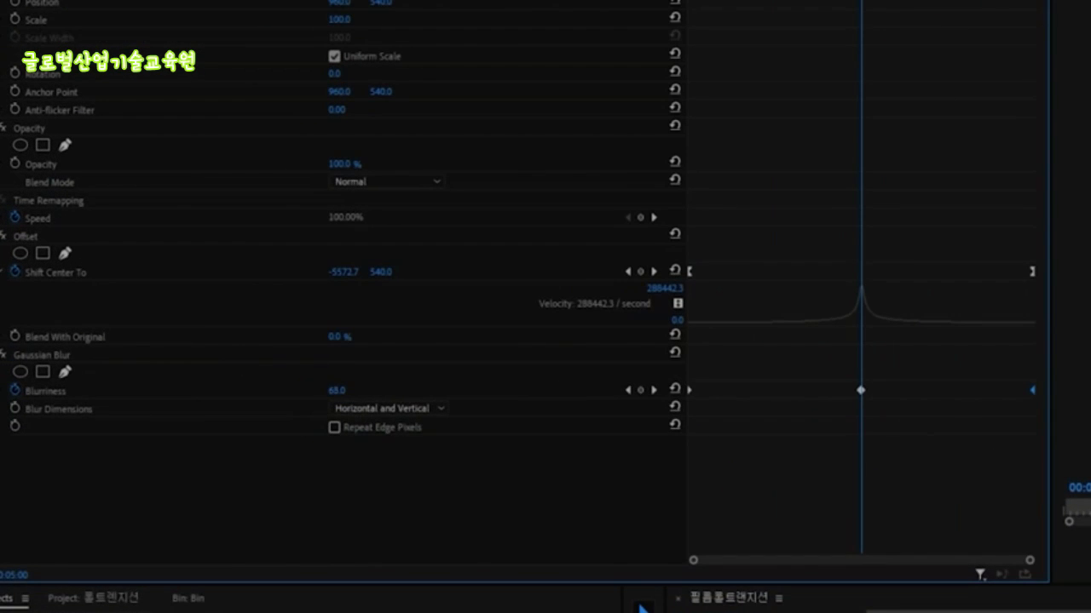
{"action": "left_click", "coordinate": [347, 397]}
{"action": "type", "text": "200"}
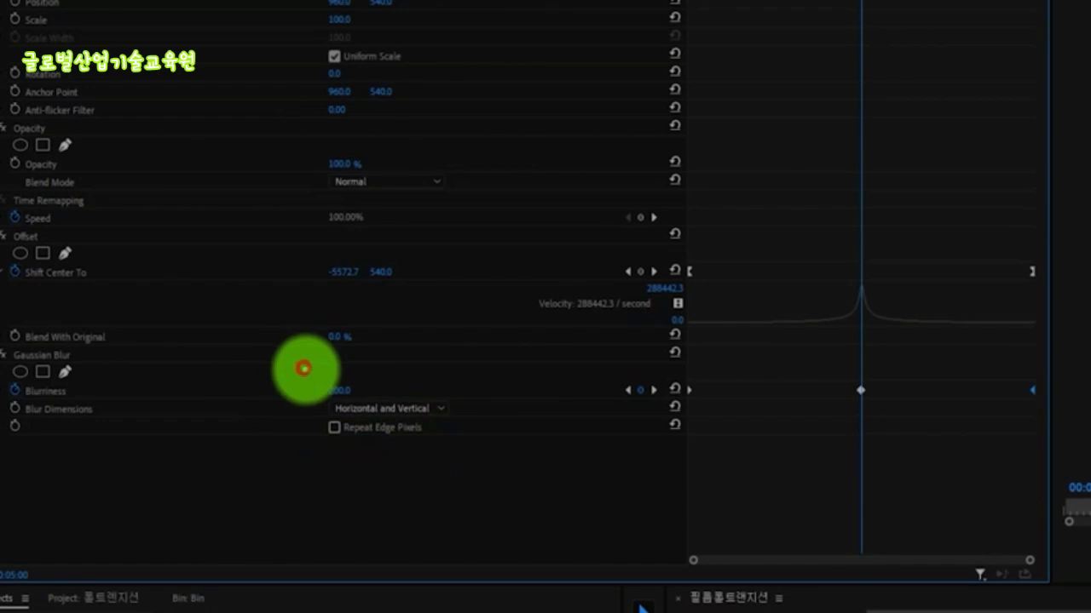
{"action": "left_click_drag", "start_coordinate": [305, 368], "coordinate": [363, 404]}
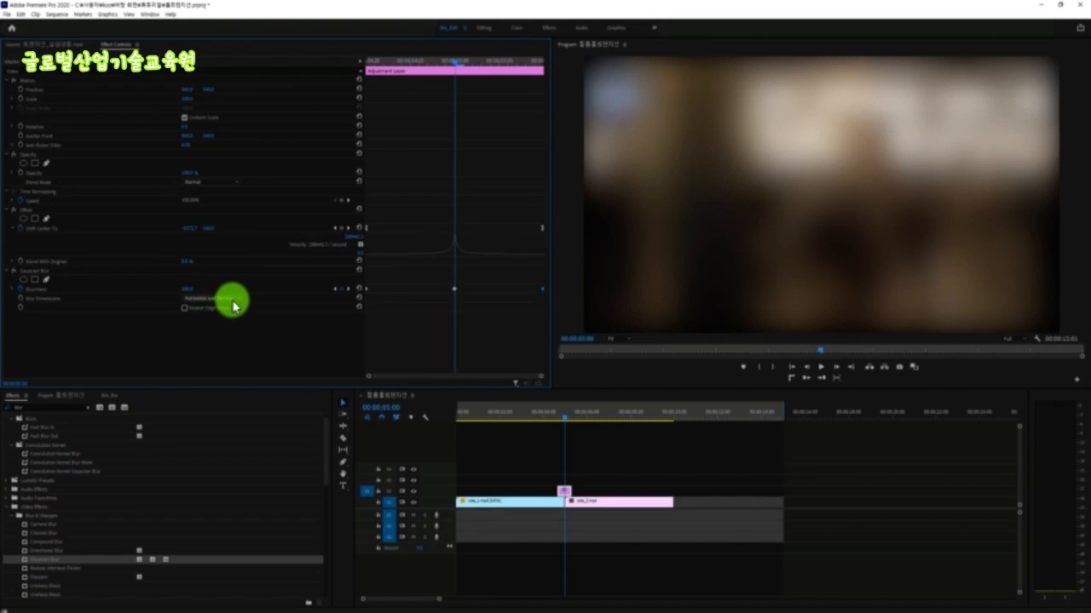
Set Gaussian Blur's Blur Dimensions to Horizontal and enable Repeat Edge Pixels.
{"action": "left_click", "coordinate": [235, 299]}
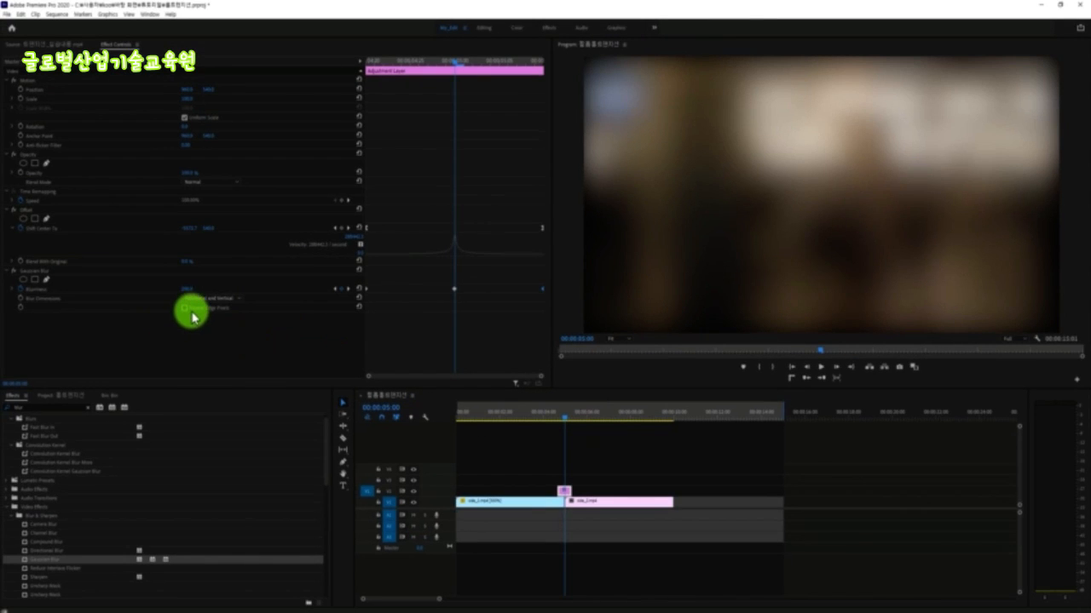
{"action": "left_click", "coordinate": [208, 316]}
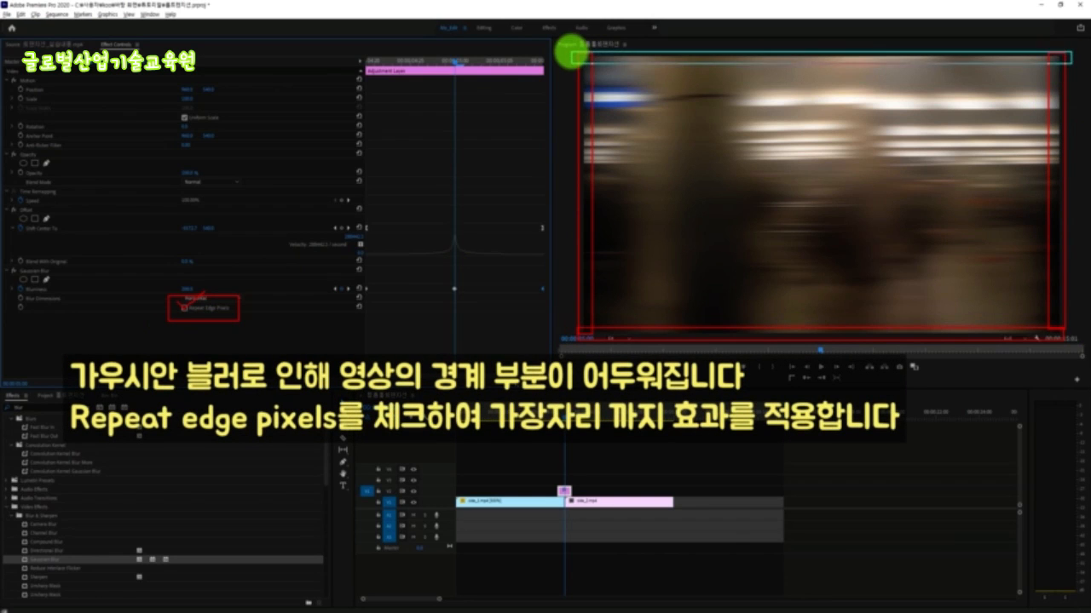
{"action": "left_click", "coordinate": [184, 308]}
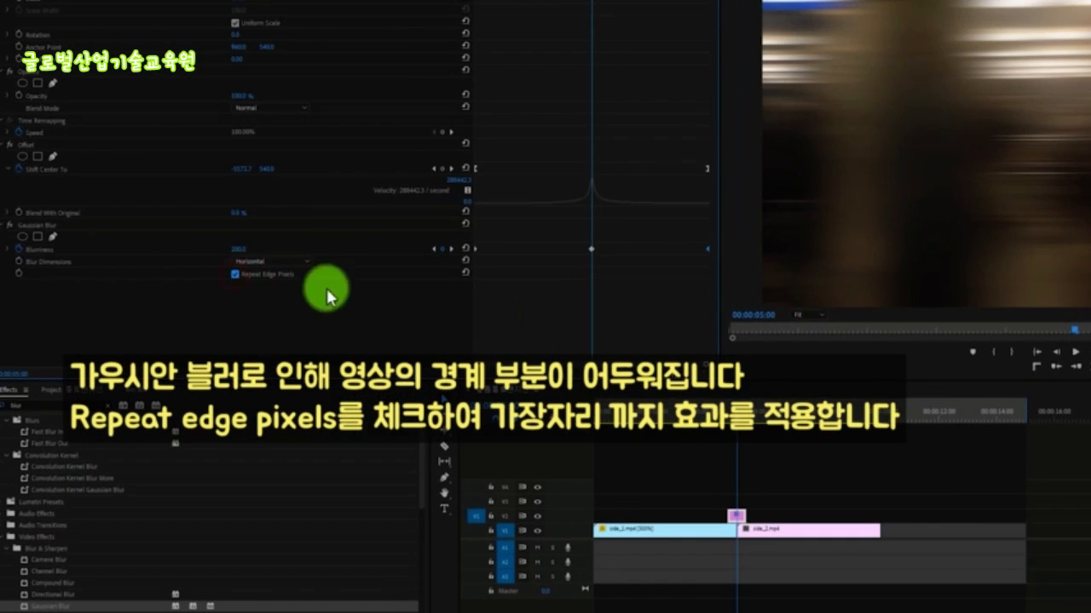
{"action": "left_click", "coordinate": [236, 275]}
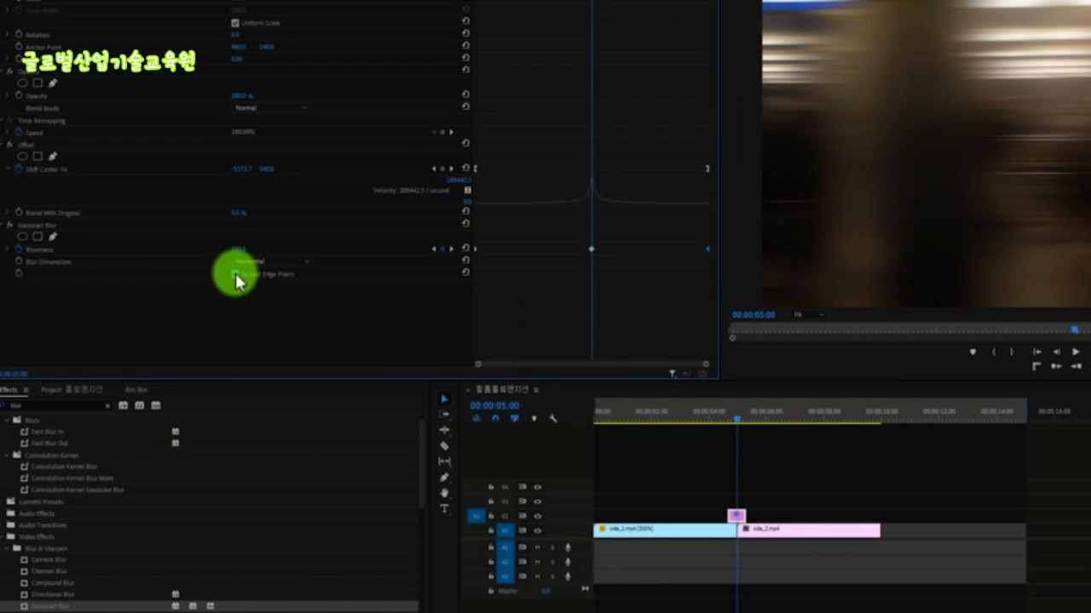
Play back the cut between the two clips to check the blurred roll transition.
{"action": "left_click_drag", "start_coordinate": [735, 419], "coordinate": [720, 420]}
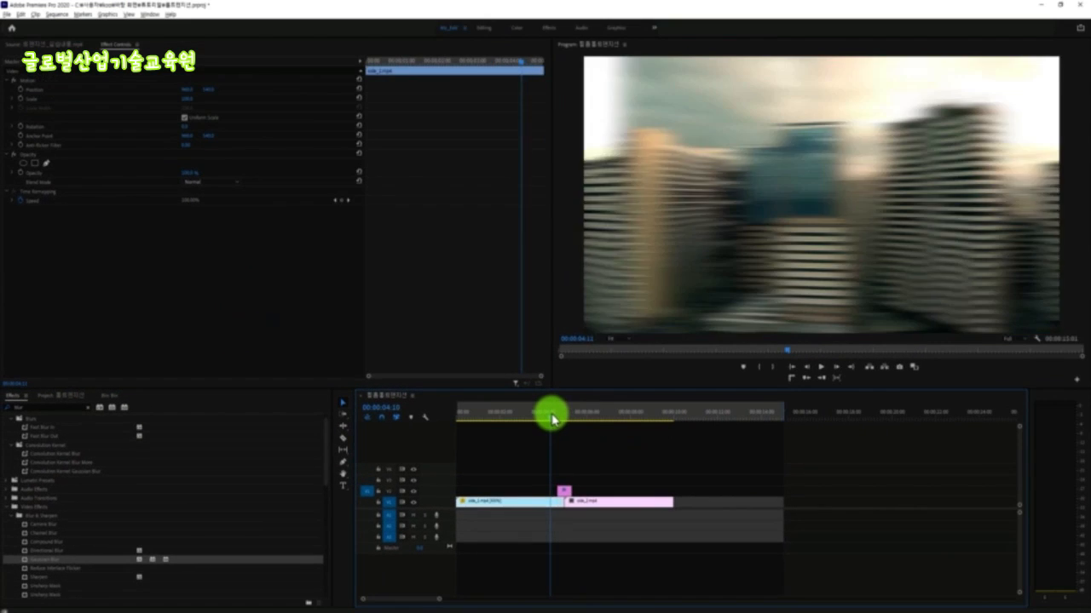
{"action": "mouse_move", "coordinate": [552, 419]}
{"action": "left_mouse_down"}
{"action": "mouse_move", "coordinate": [576, 417]}
{"action": "mouse_move", "coordinate": [564, 417]}
{"action": "left_mouse_up"}
{"action": "key", "text": "space"}
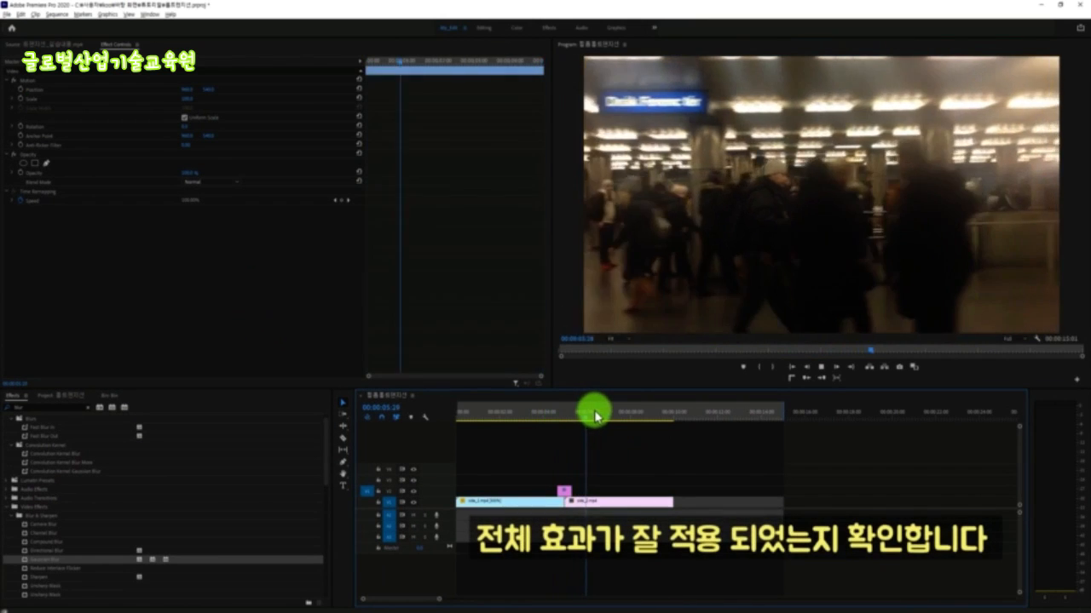
{"action": "left_click_drag", "start_coordinate": [663, 416], "coordinate": [554, 421]}
{"action": "key", "text": "space"}
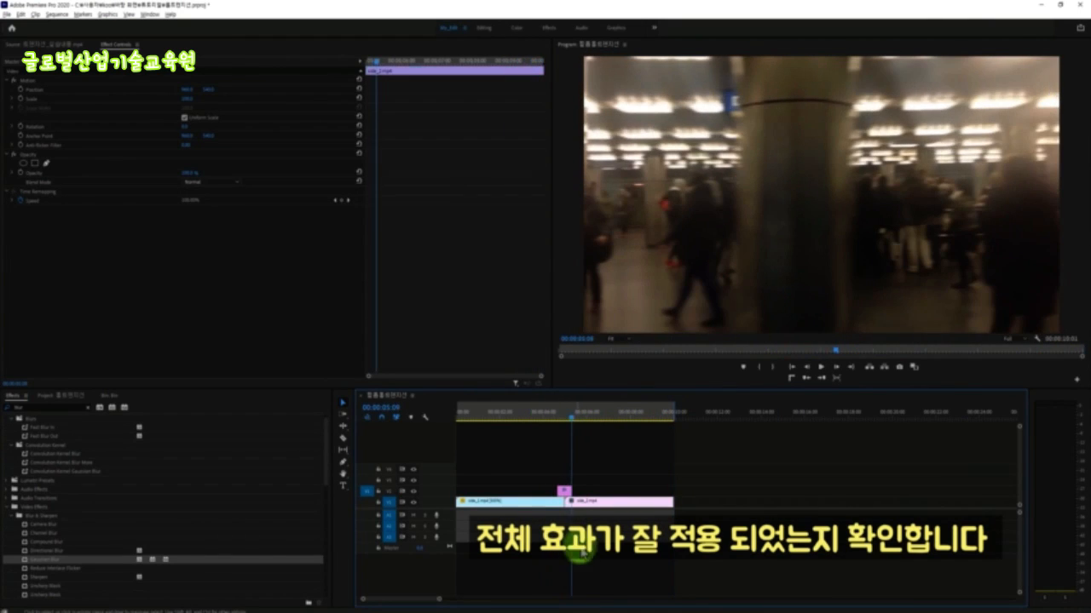
Move the adjustment layer up to V3 and add the title text "Flim Roll Effect" to the frame.
{"action": "left_click", "coordinate": [567, 496]}
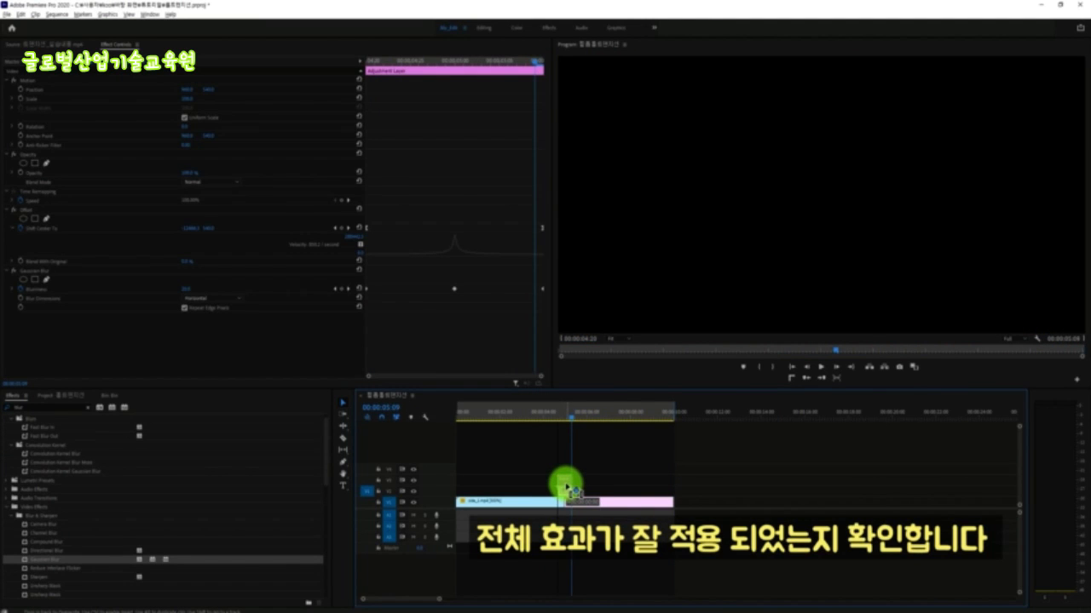
{"action": "left_click_drag", "start_coordinate": [567, 414], "coordinate": [555, 416]}
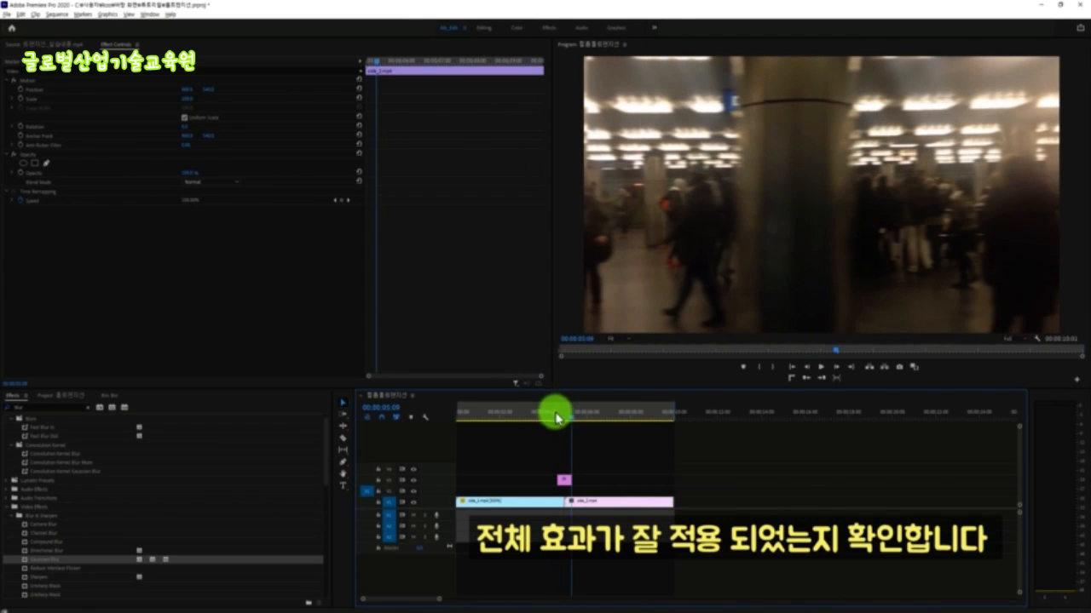
{"action": "left_click", "coordinate": [343, 485]}
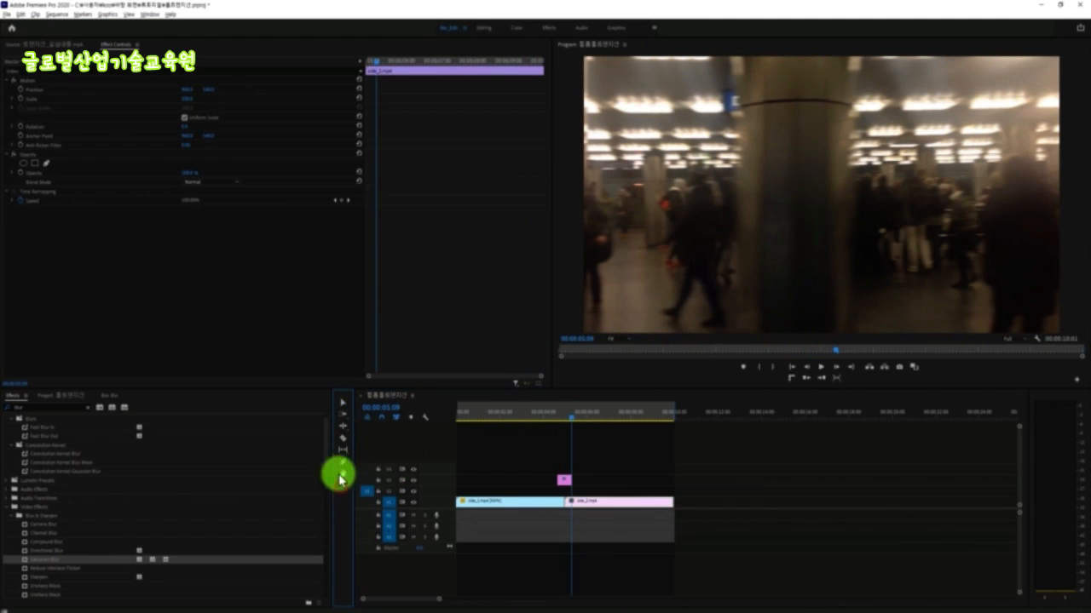
{"action": "left_click", "coordinate": [867, 294]}
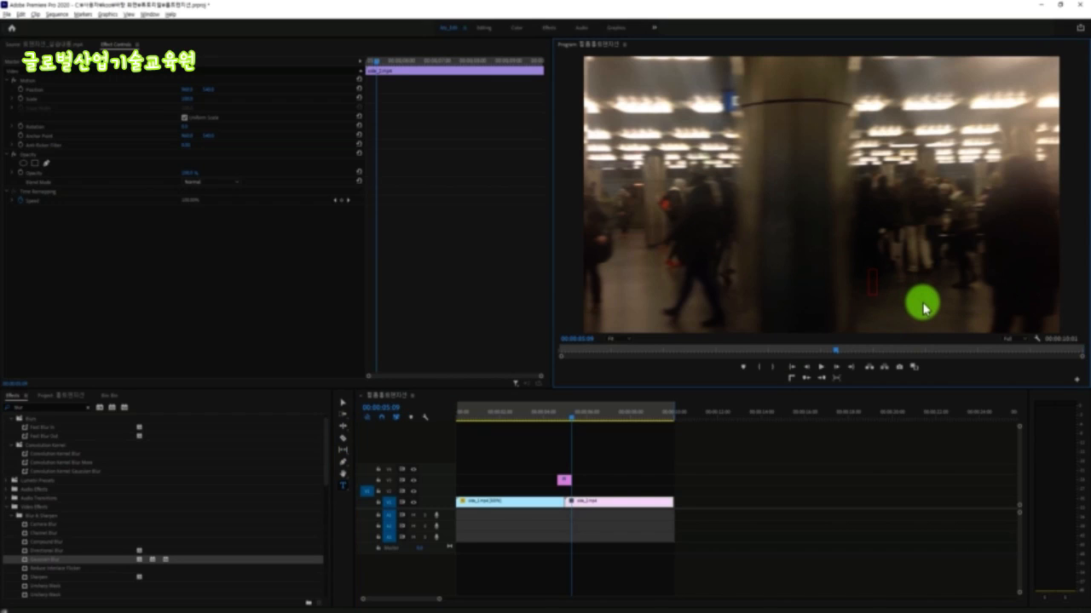
{"action": "type", "text": "리"}
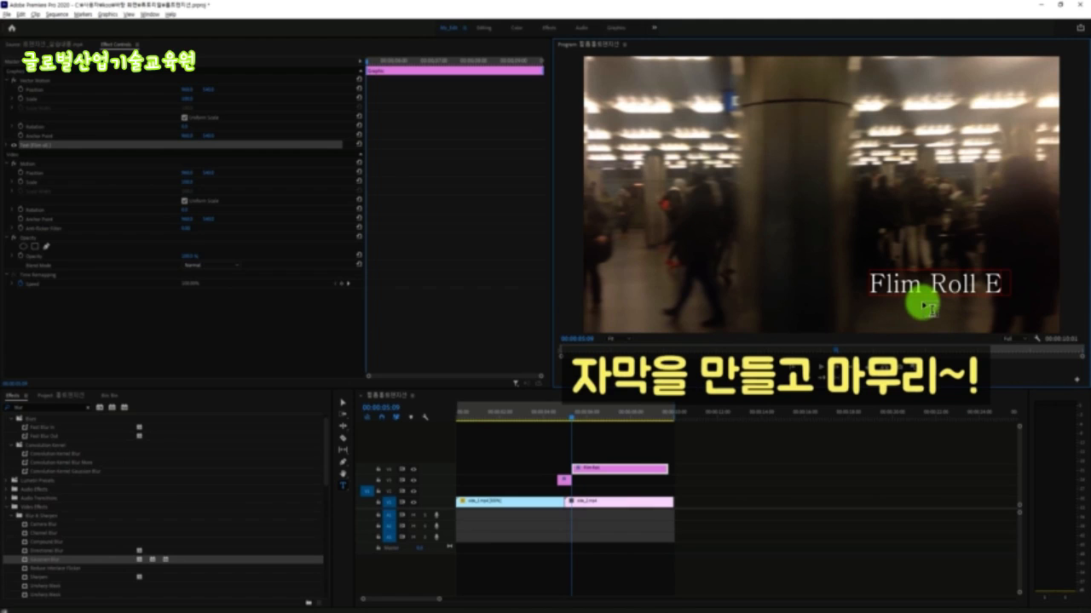
{"action": "type", "text": "t"}
Reposition the title so the whole text sits inside the lower-right area of the video frame.
{"action": "left_click", "coordinate": [343, 402]}
{"action": "left_click_drag", "start_coordinate": [1011, 280], "coordinate": [931, 301]}
{"action": "left_click", "coordinate": [796, 380]}
{"action": "left_click", "coordinate": [796, 380]}
Move the title clip to V2 beneath the adjustment layer, spanning side_1.mp4 from the sequence start.
{"action": "left_click_drag", "start_coordinate": [572, 415], "coordinate": [586, 422]}
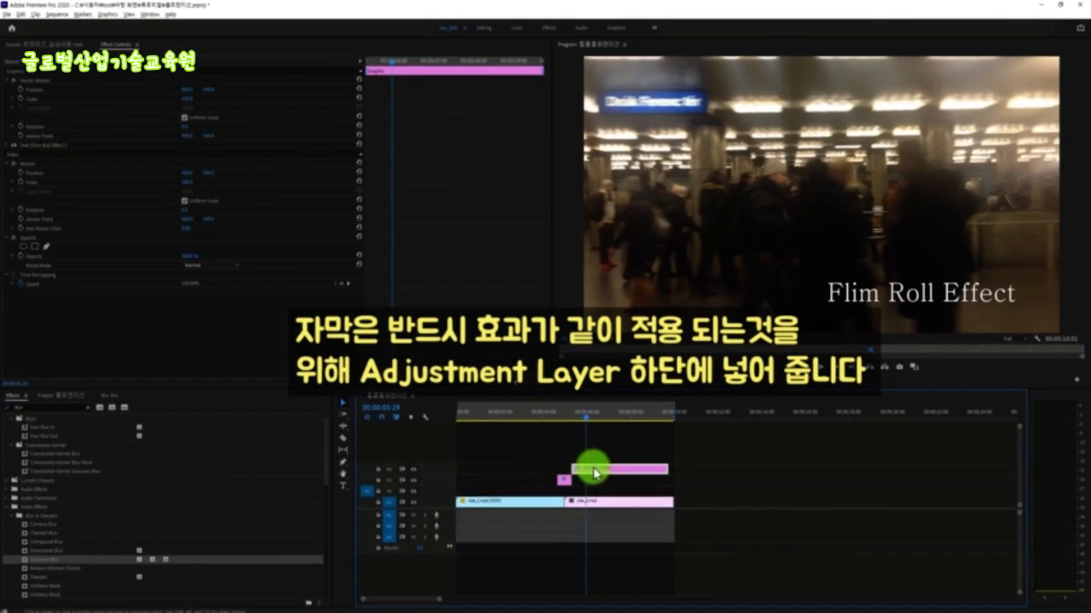
{"action": "left_click_drag", "start_coordinate": [592, 463], "coordinate": [387, 514]}
{"action": "left_click_drag", "start_coordinate": [545, 417], "coordinate": [513, 417]}
Keyframe the title's Vector Motion Position from beyond the right frame edge at 00:00:00:00 to its resting place at 00:00:00:09.
{"action": "key", "text": "Home"}
{"action": "left_click", "coordinate": [511, 490]}
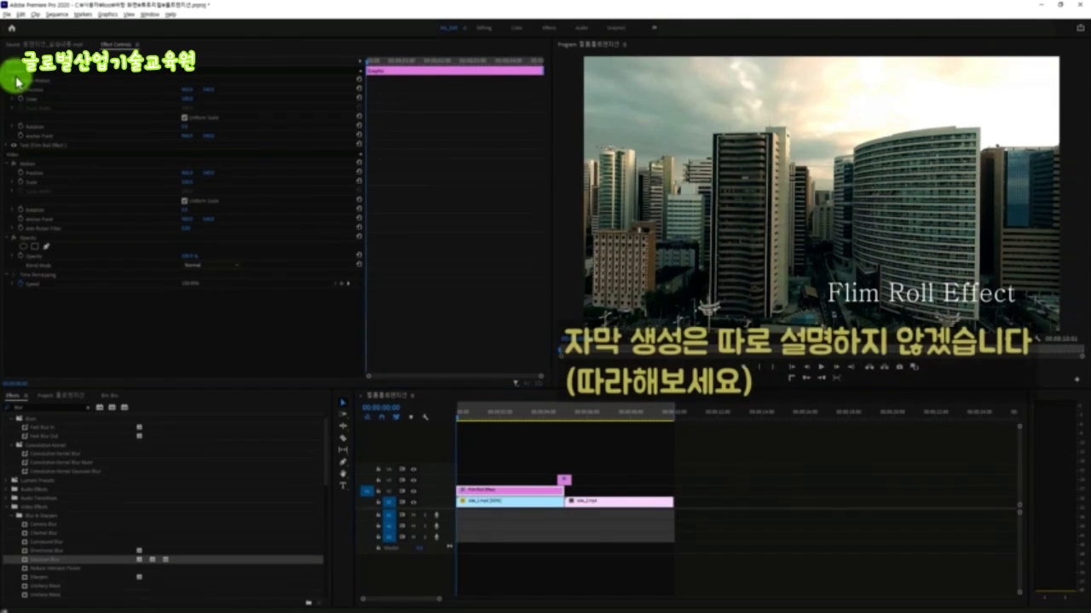
{"action": "left_click", "coordinate": [41, 124]}
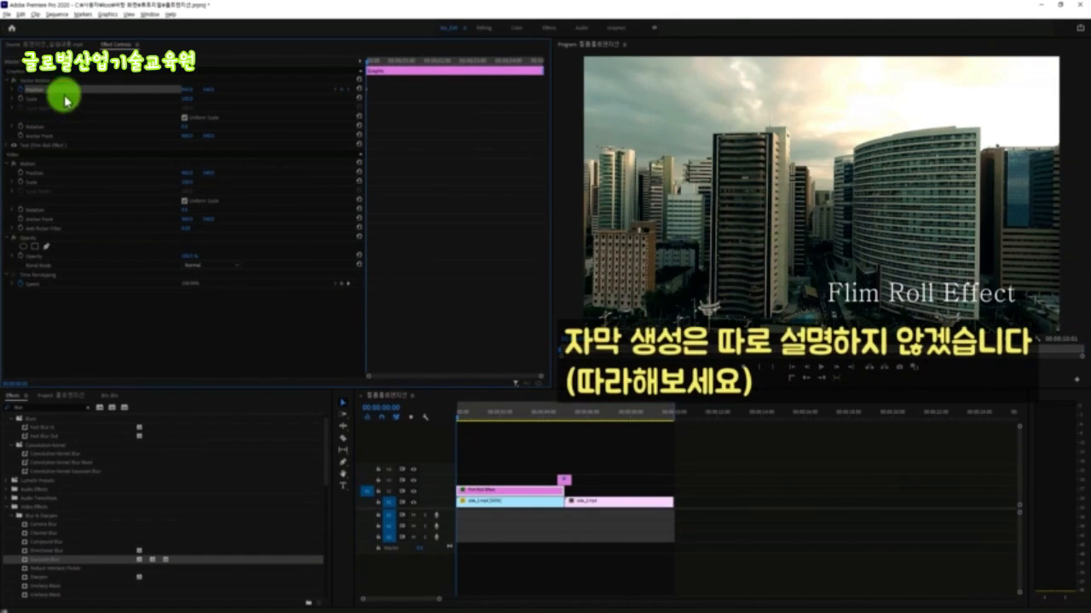
{"action": "left_click_drag", "start_coordinate": [450, 415], "coordinate": [463, 414]}
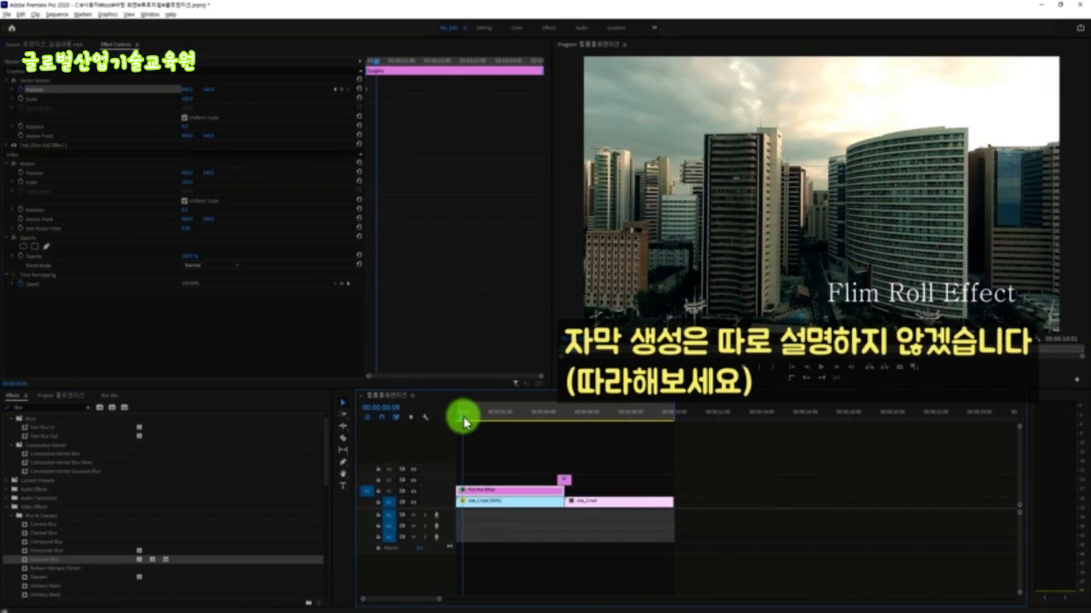
{"action": "left_click", "coordinate": [377, 73]}
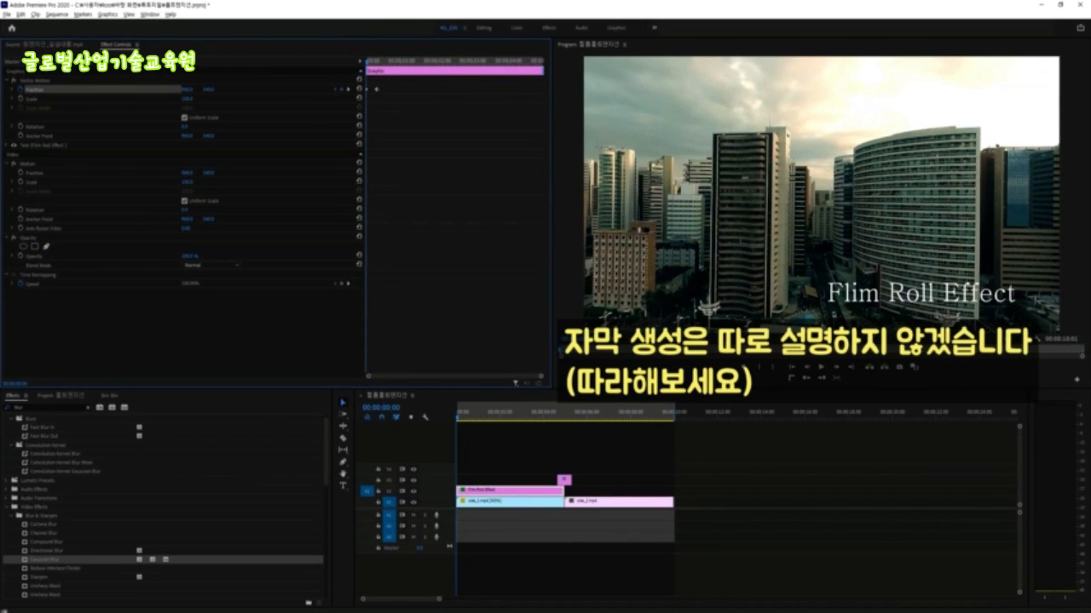
{"action": "left_click_drag", "start_coordinate": [187, 89], "coordinate": [341, 90]}
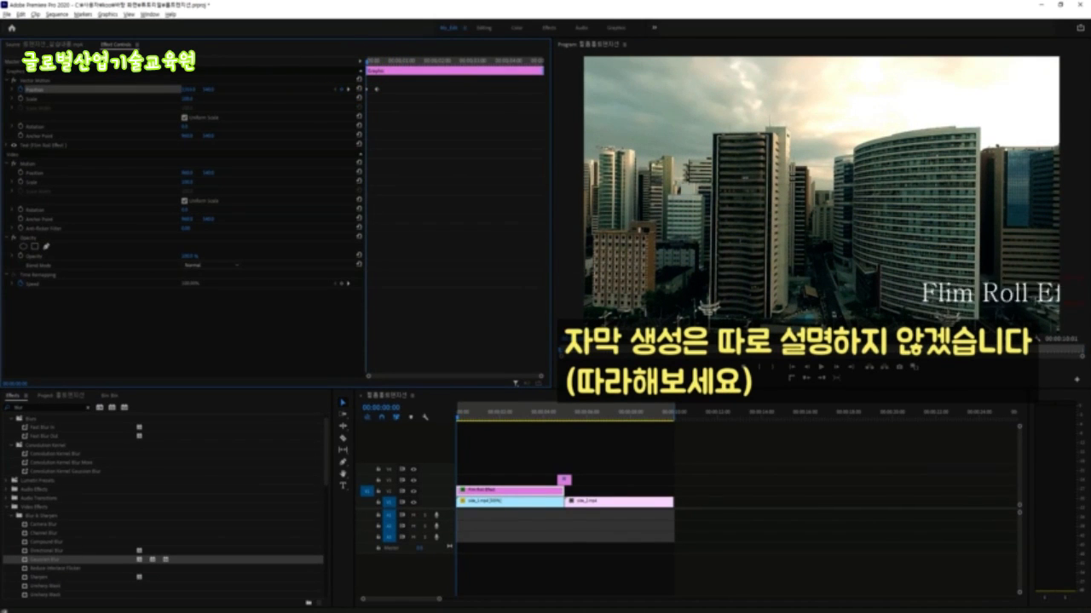
{"action": "left_click_drag", "start_coordinate": [186, 90], "coordinate": [205, 89]}
Play the sequence from the start to review the title's slide-in and the transition.
{"action": "left_click", "coordinate": [460, 418]}
{"action": "key", "text": "space"}
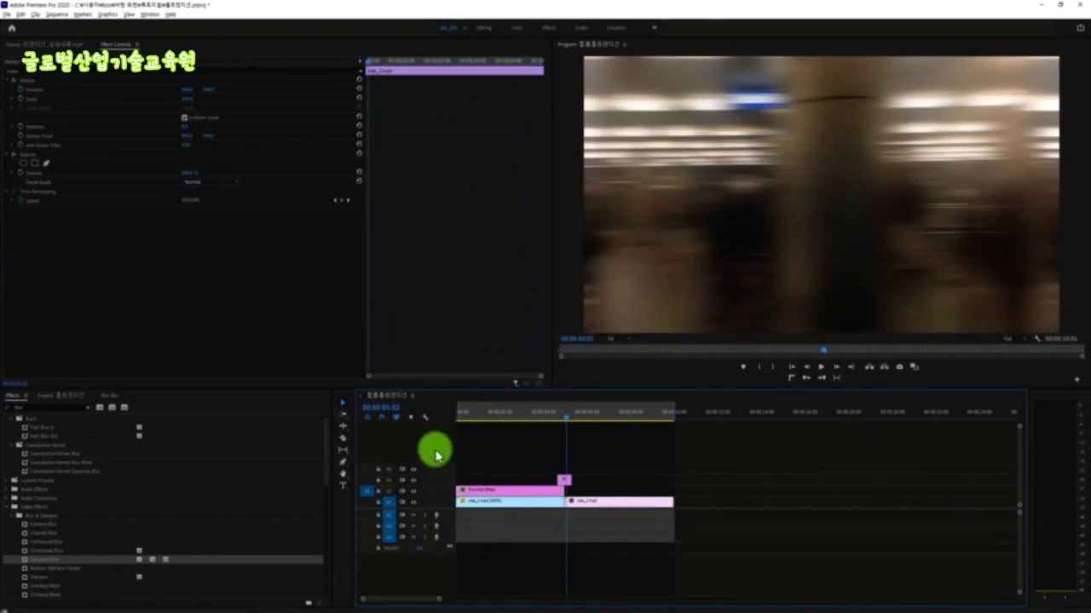
{"action": "left_click_drag", "start_coordinate": [543, 418], "coordinate": [547, 477]}
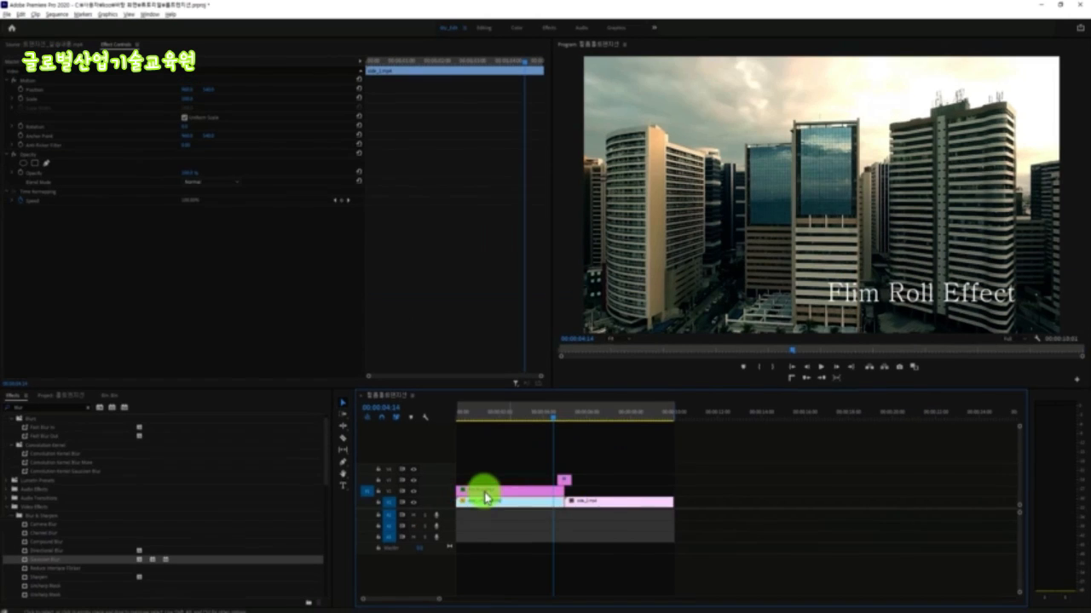
Duplicate the title clip on V2 over side_2.mp4 and change the copy's text to "Transition Effect", placed right of the frame's centre.
{"action": "left_click_drag", "start_coordinate": [488, 491], "coordinate": [711, 492]}
{"action": "left_click_drag", "start_coordinate": [565, 432], "coordinate": [584, 420]}
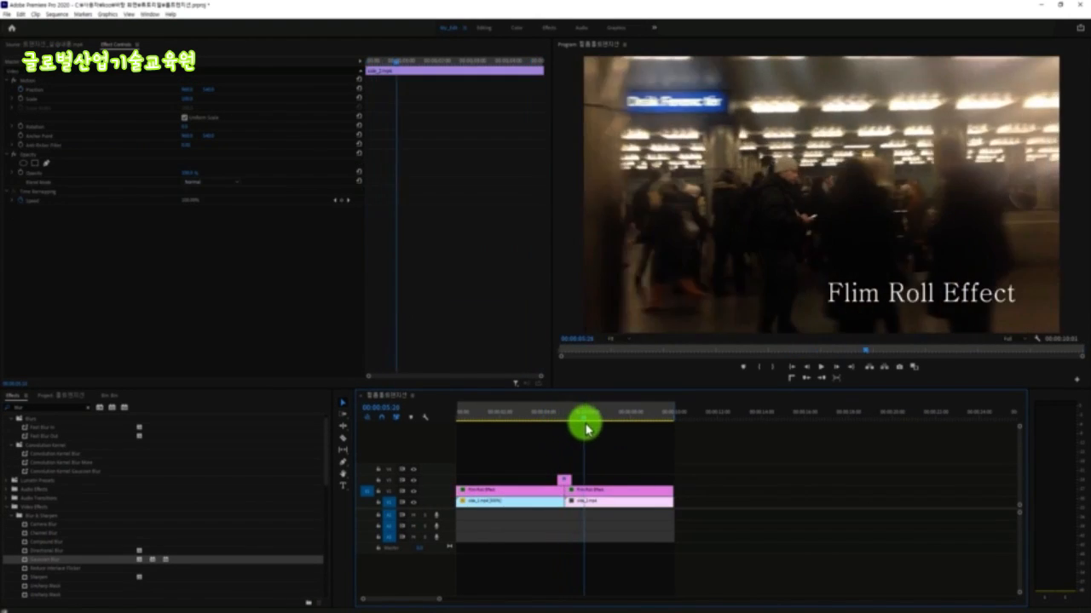
{"action": "left_click", "coordinate": [880, 298]}
{"action": "left_click_drag", "start_coordinate": [879, 298], "coordinate": [902, 218]}
{"action": "key", "text": "ctrl+a"}
{"action": "type", "text": "Tr"}
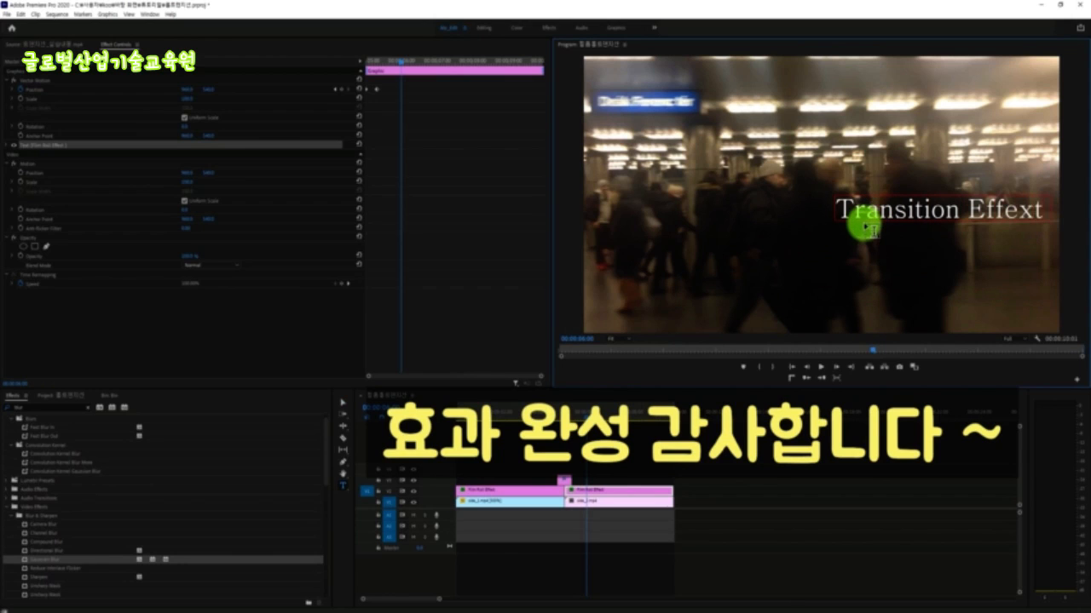
{"action": "left_click", "coordinate": [343, 402]}
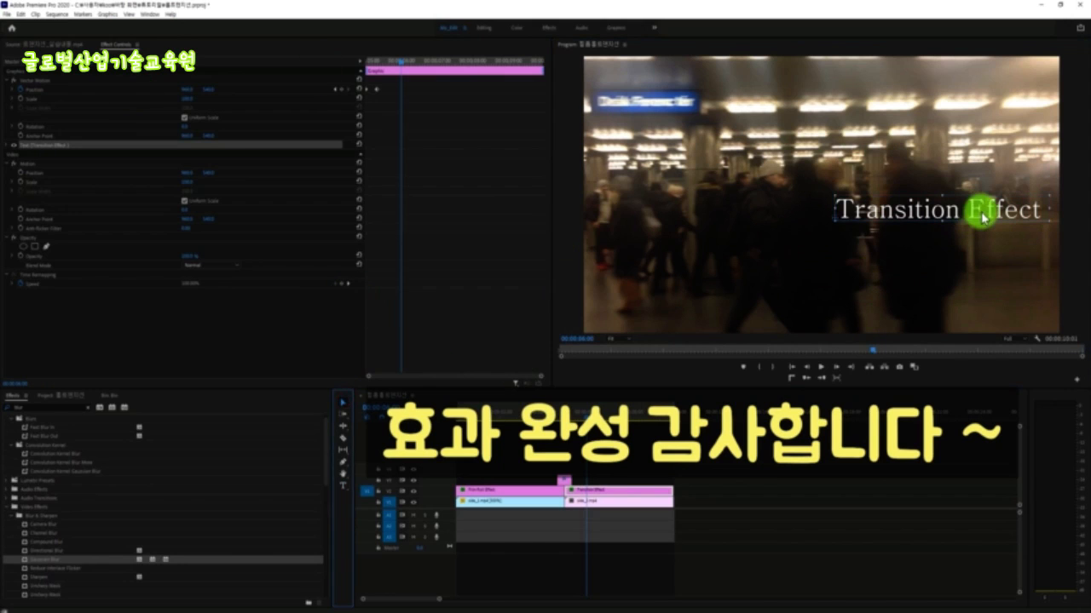
{"action": "left_click_drag", "start_coordinate": [990, 212], "coordinate": [984, 222]}
Draw a rectangle framing the "Transition Effect" text, with its fill off and a white stroke on, and align it around the text.
{"action": "left_click", "coordinate": [347, 465]}
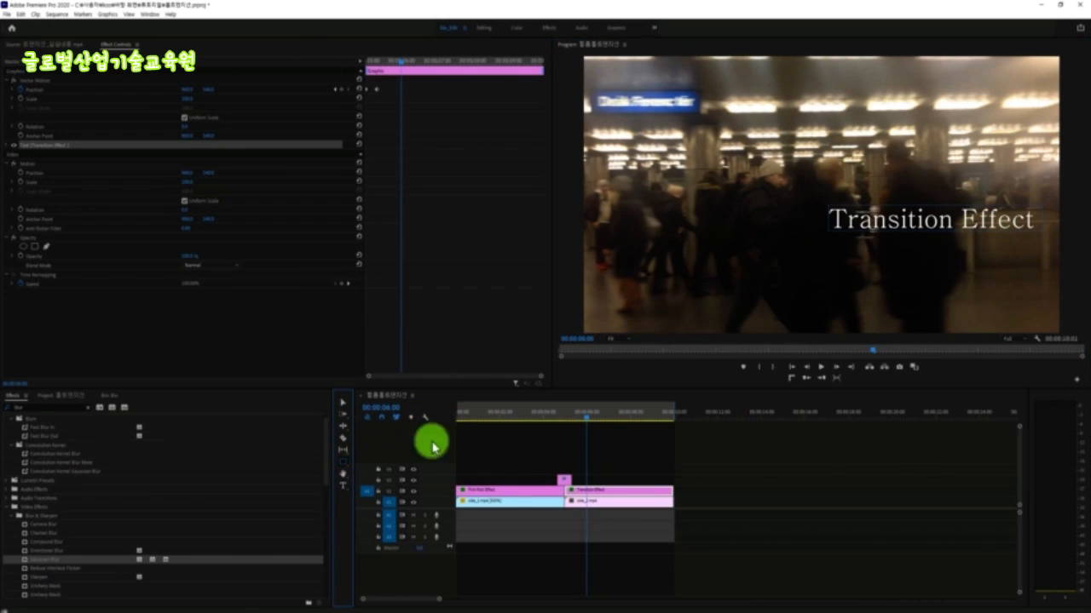
{"action": "left_click_drag", "start_coordinate": [823, 201], "coordinate": [1044, 235]}
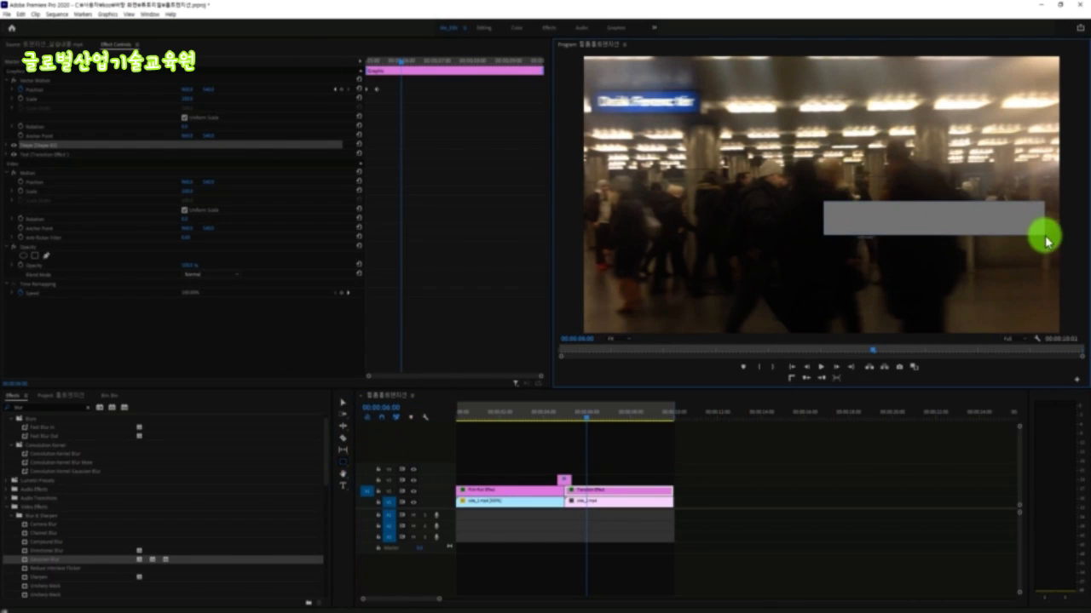
{"action": "left_click", "coordinate": [24, 149]}
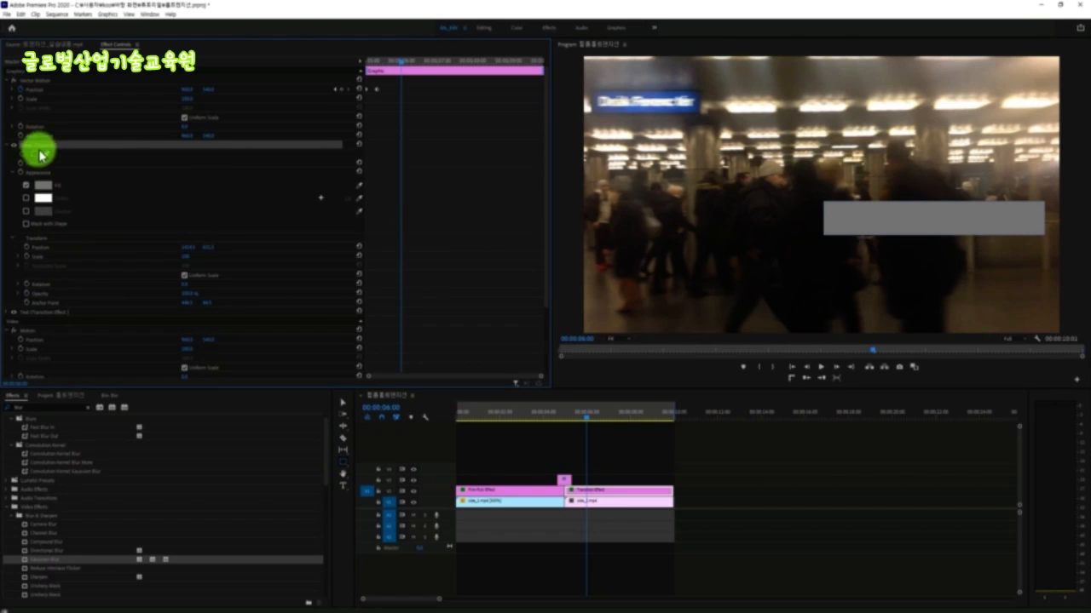
{"action": "left_click", "coordinate": [25, 184]}
{"action": "left_click", "coordinate": [26, 198]}
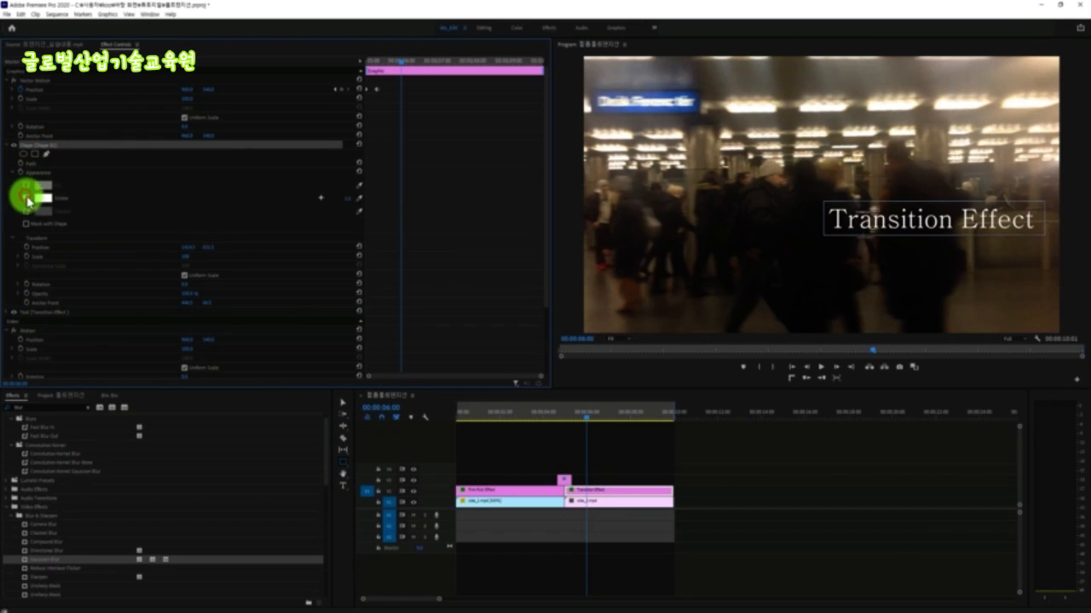
{"action": "left_click", "coordinate": [342, 403]}
{"action": "left_click", "coordinate": [905, 227]}
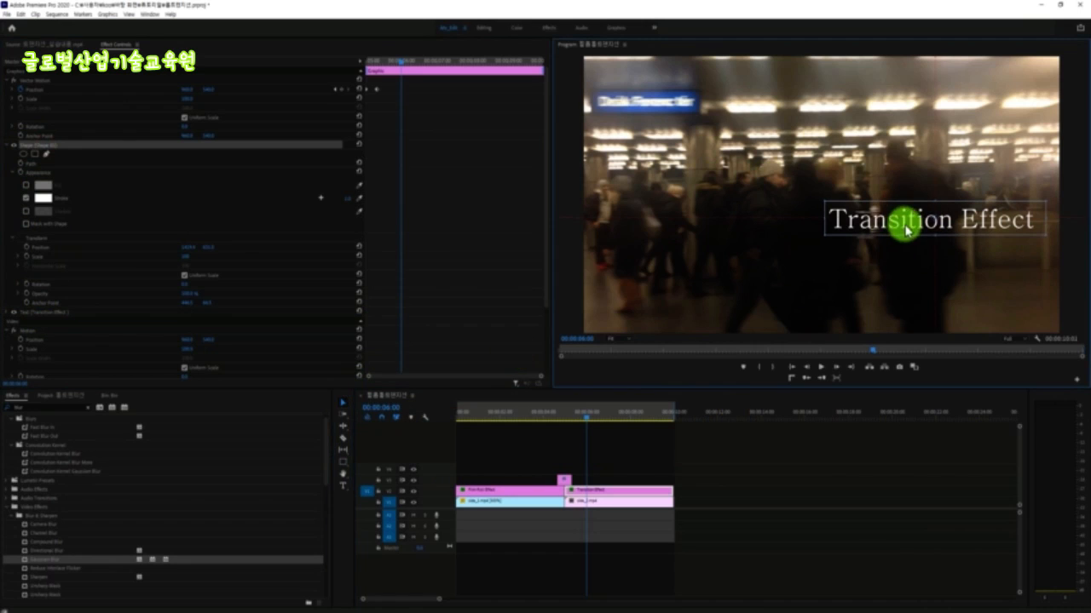
Move the rectangle and the "Transition Effect" text together down to the lower-right area of the video frame.
{"action": "left_click", "coordinate": [26, 143]}
{"action": "left_click", "coordinate": [37, 155], "text": "ctrl"}
{"action": "left_click_drag", "start_coordinate": [962, 225], "coordinate": [949, 280]}
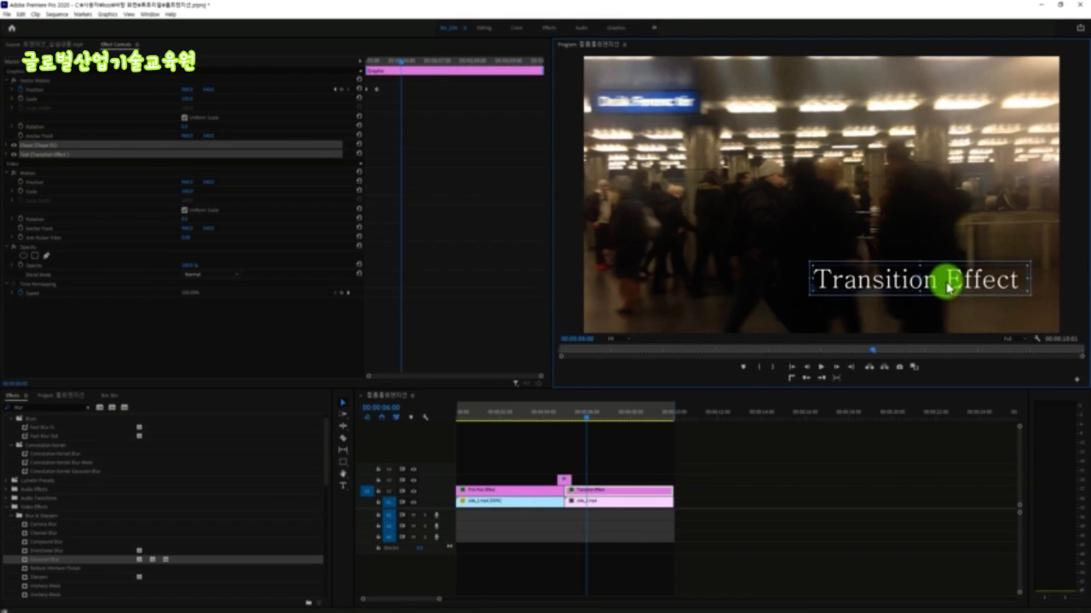
Play the sequence from just before the cut to review the transition and the framed second title.
{"action": "left_click", "coordinate": [625, 453]}
{"action": "left_click_drag", "start_coordinate": [579, 420], "coordinate": [545, 412]}
{"action": "left_click", "coordinate": [915, 280]}
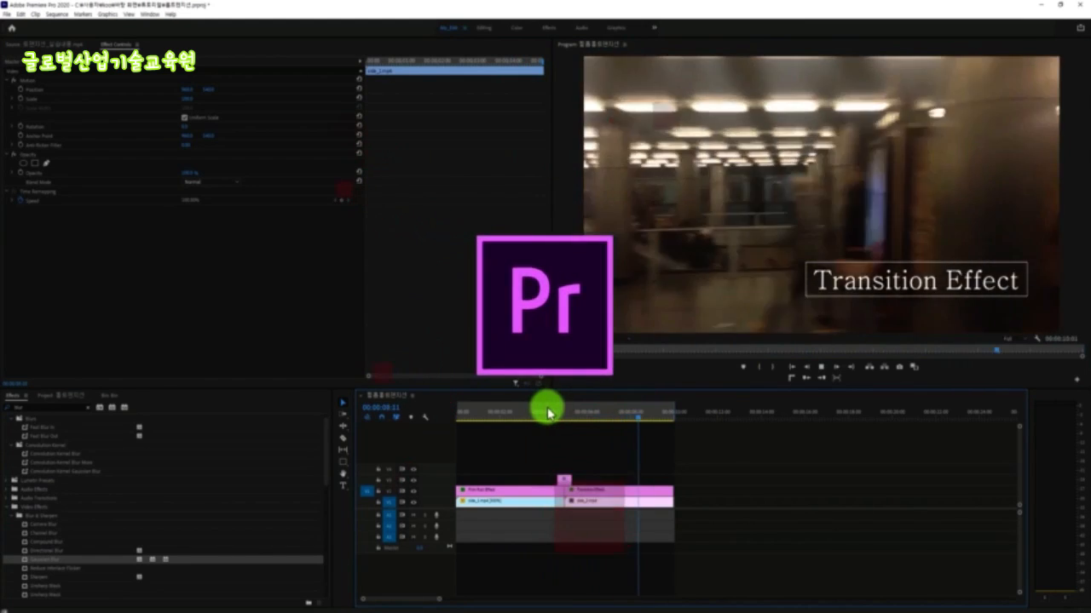